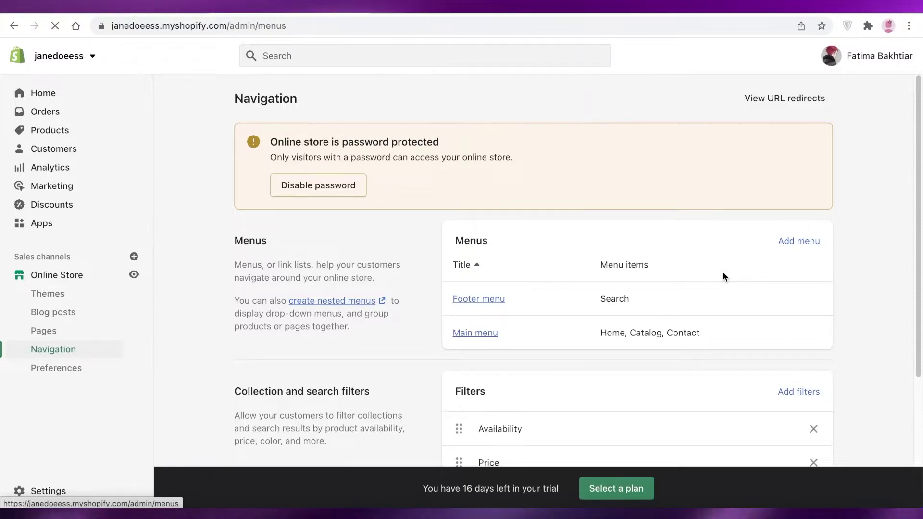
- Go to the admin Home dashboard and close the 'Select a plan' promo banner
click(61, 100)
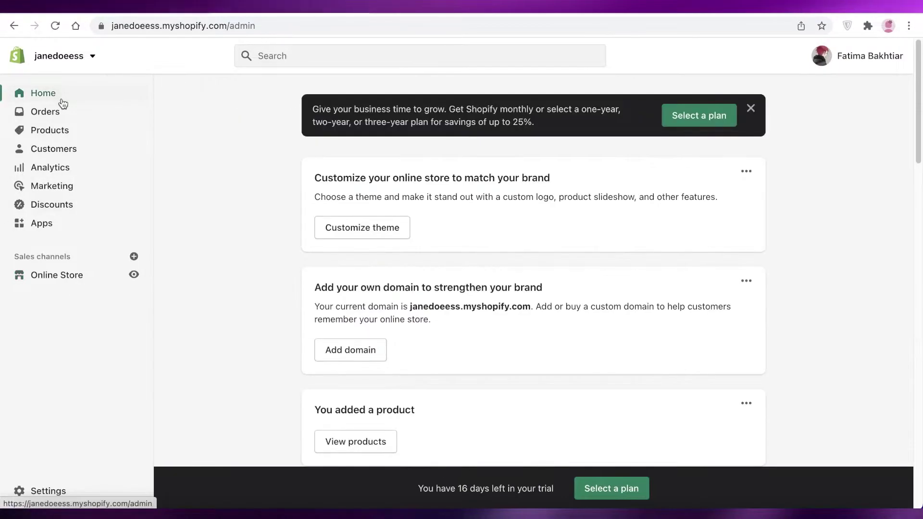
click(751, 108)
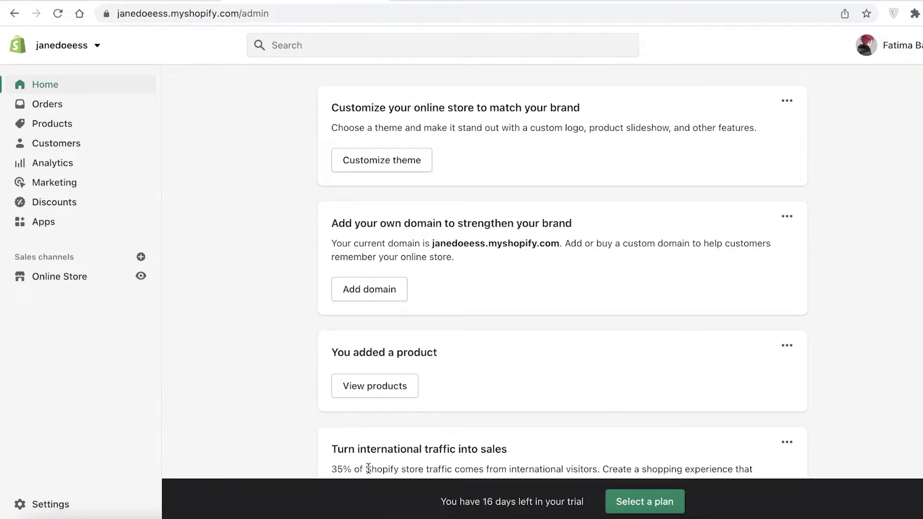
scroll(521, 334, down, 10)
scroll(525, 331, up, 10)
- Open the Main menu from Online Store > Navigation for editing
click(33, 277)
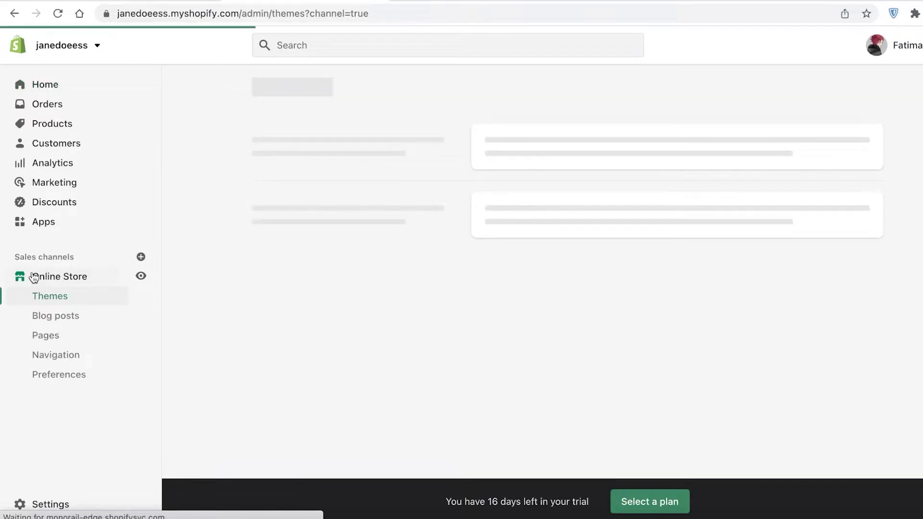
click(48, 362)
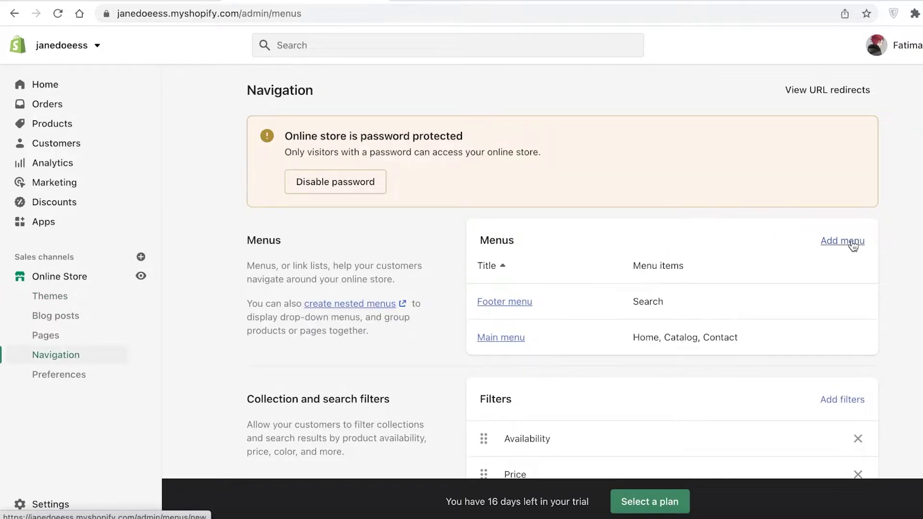
click(501, 336)
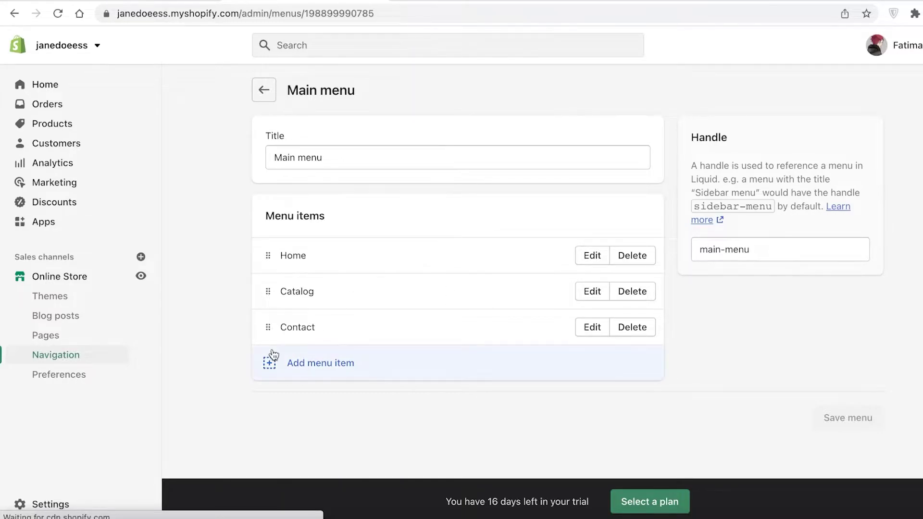
- Add a 'Bows' menu item linked to the Home page and nest it under Catalog
click(274, 362)
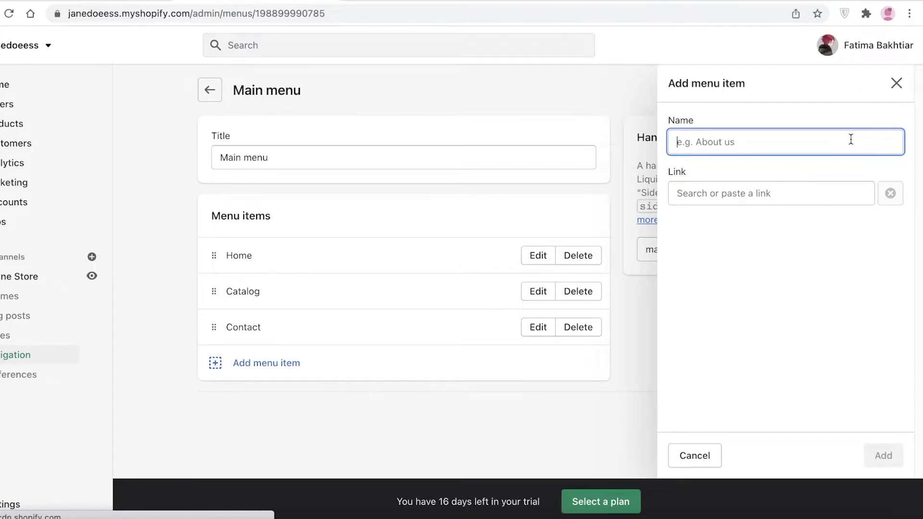
text(Bows)
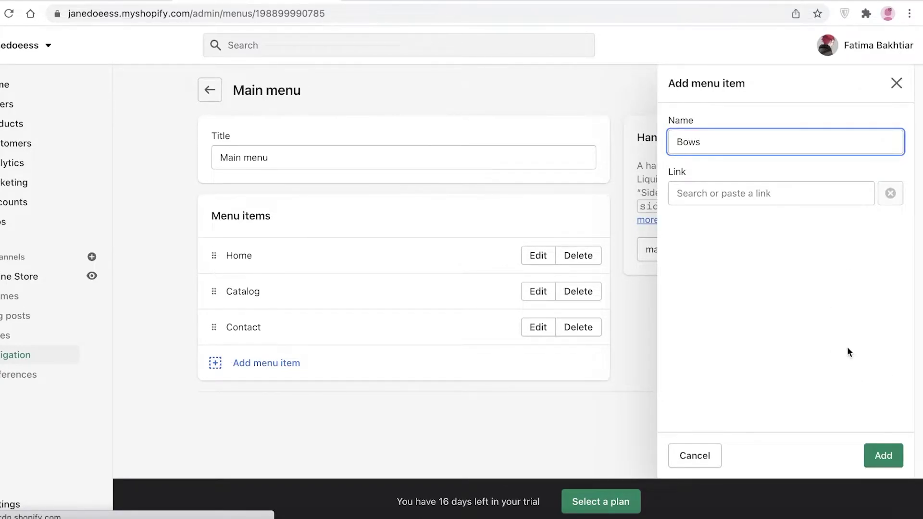
click(899, 458)
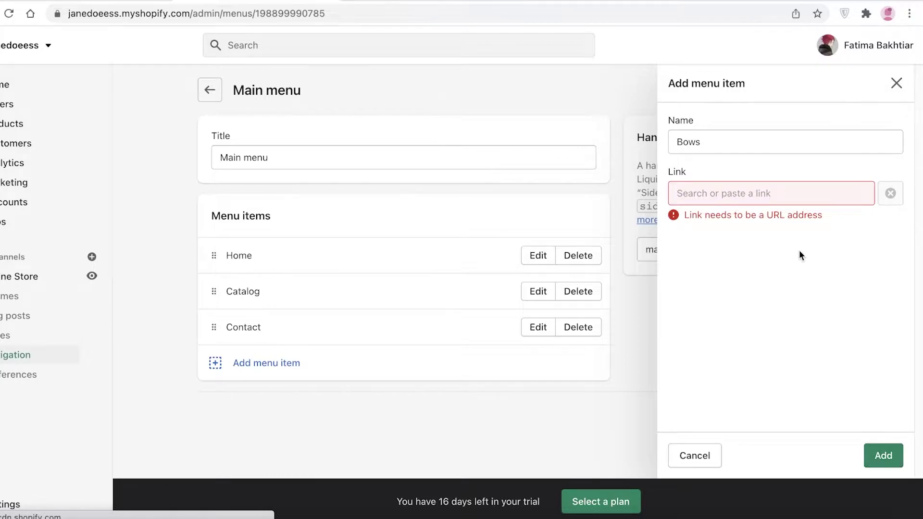
click(728, 222)
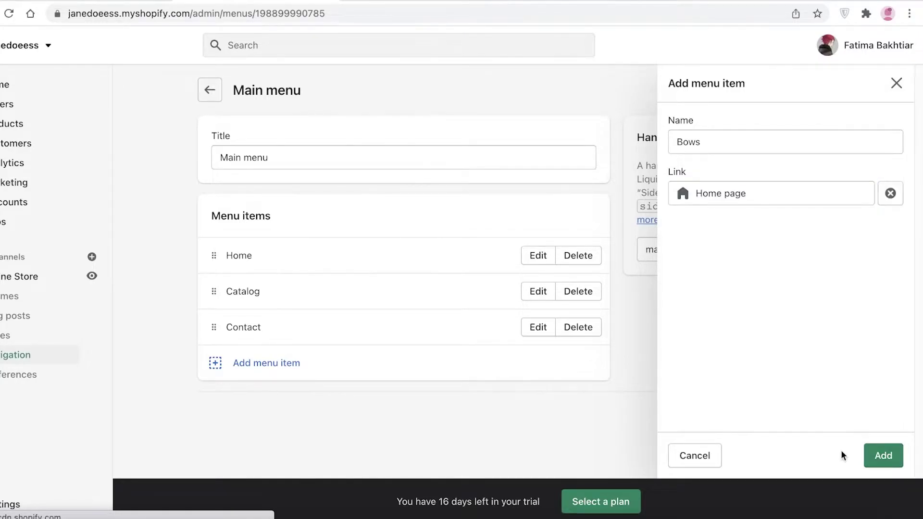
click(883, 455)
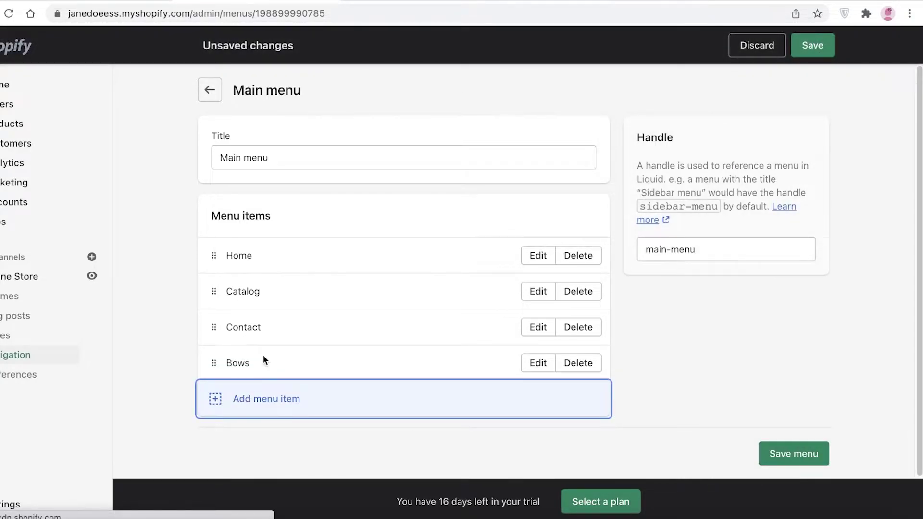
drag(211, 359, 240, 326)
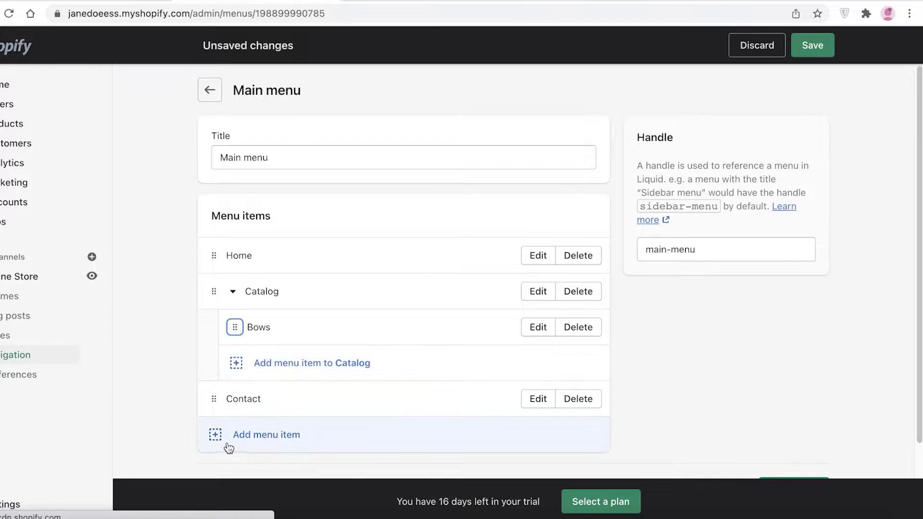
- Add a 'Small bows' item linked to the Home page and nest it under Bows
click(247, 363)
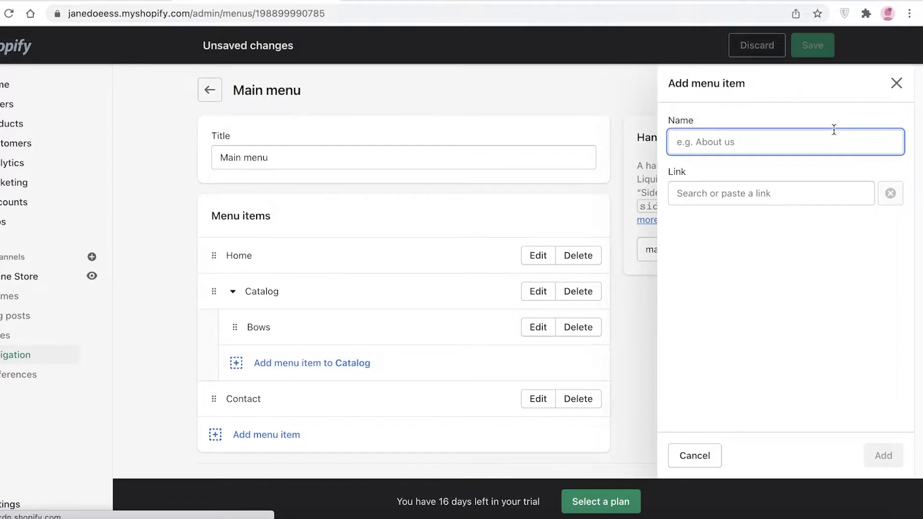
text(Small bows)
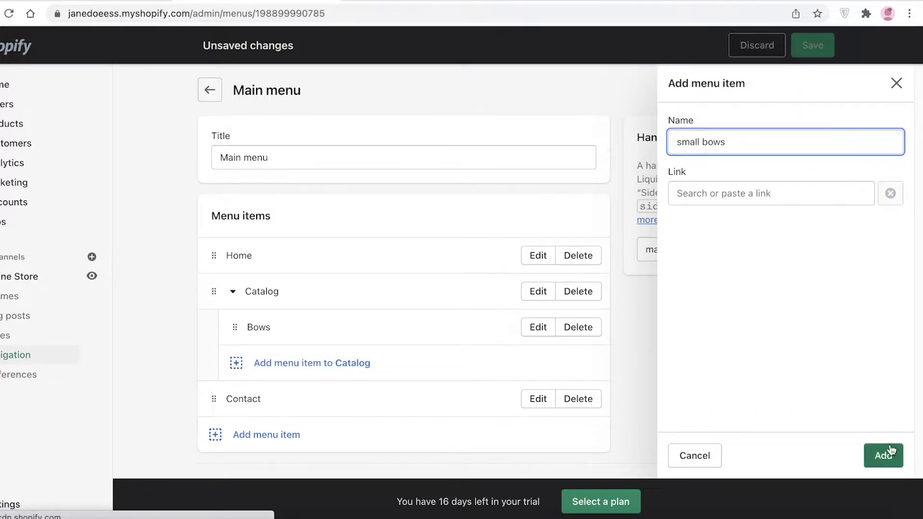
click(884, 456)
click(724, 193)
click(724, 231)
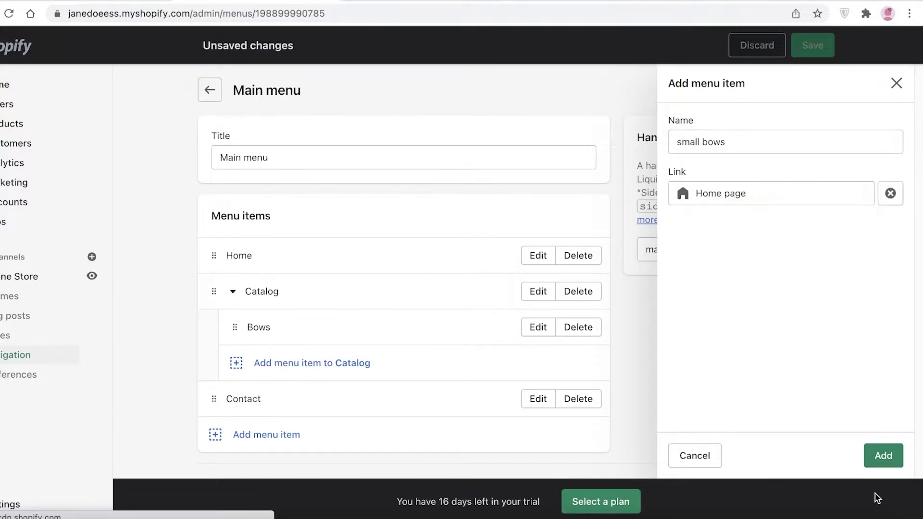
click(884, 456)
drag(233, 362, 258, 360)
- Add a 'large bows' item inside Bows
click(268, 411)
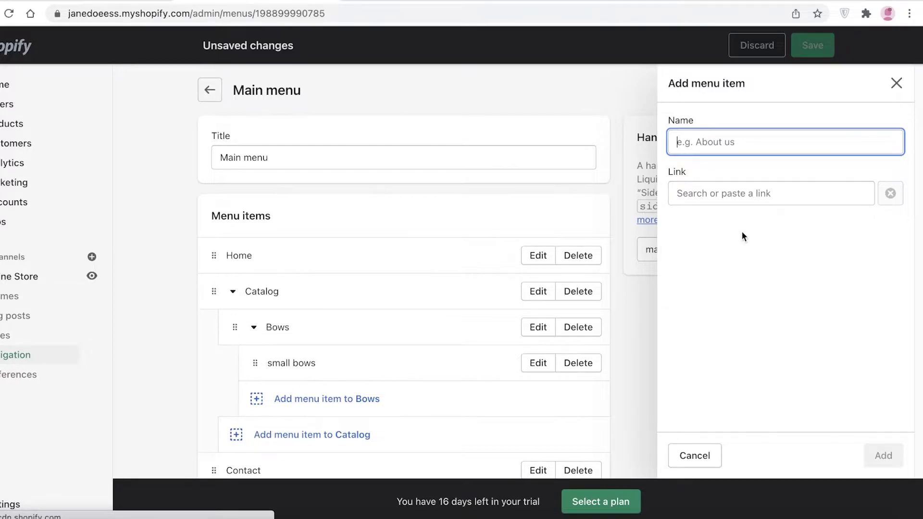
text(larg)
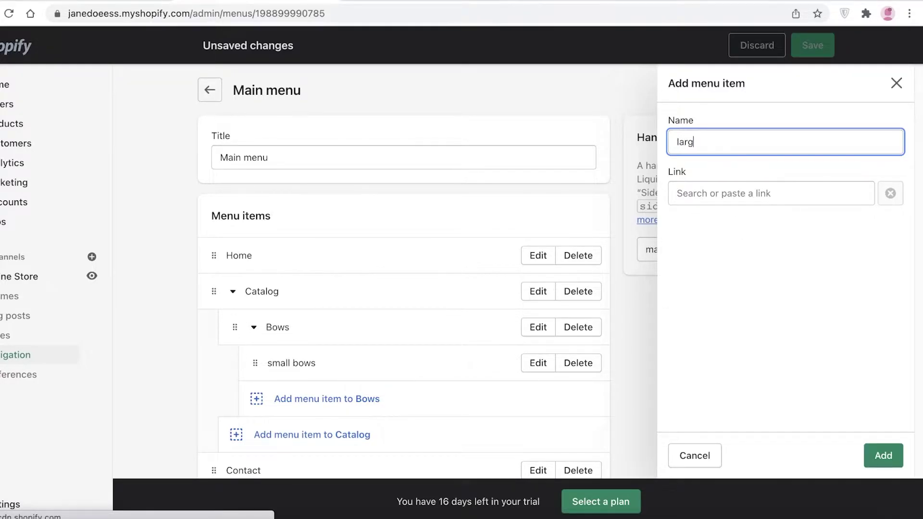
text(e bows)
click(895, 455)
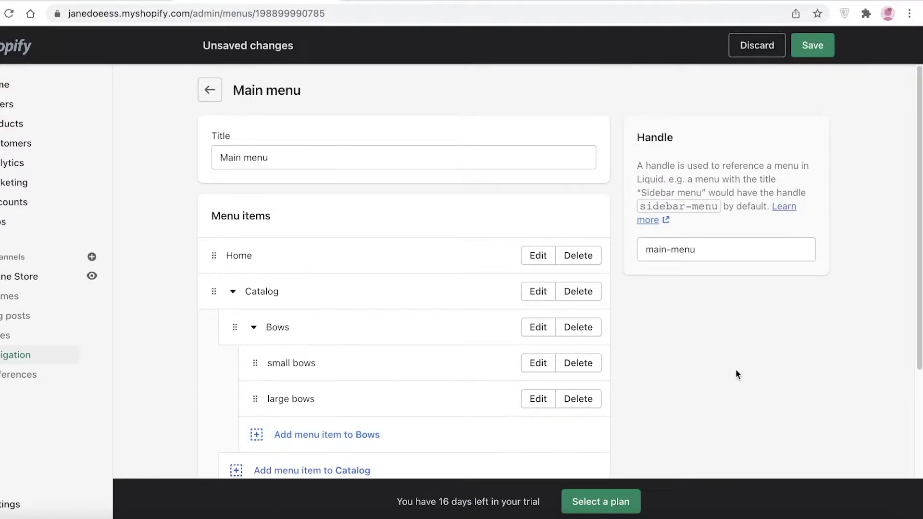
scroll(738, 375, down, 3)
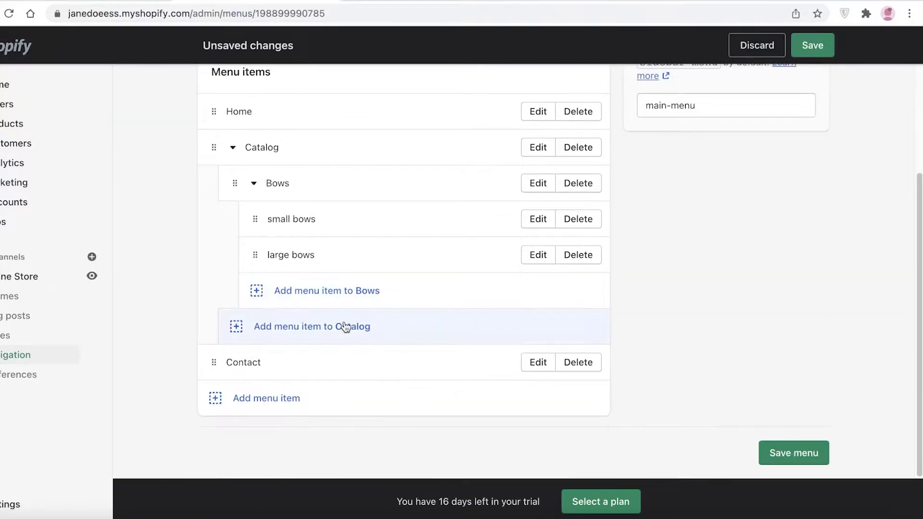
- Add a 'Tshirt' item under Catalog linked to the Home page
click(330, 328)
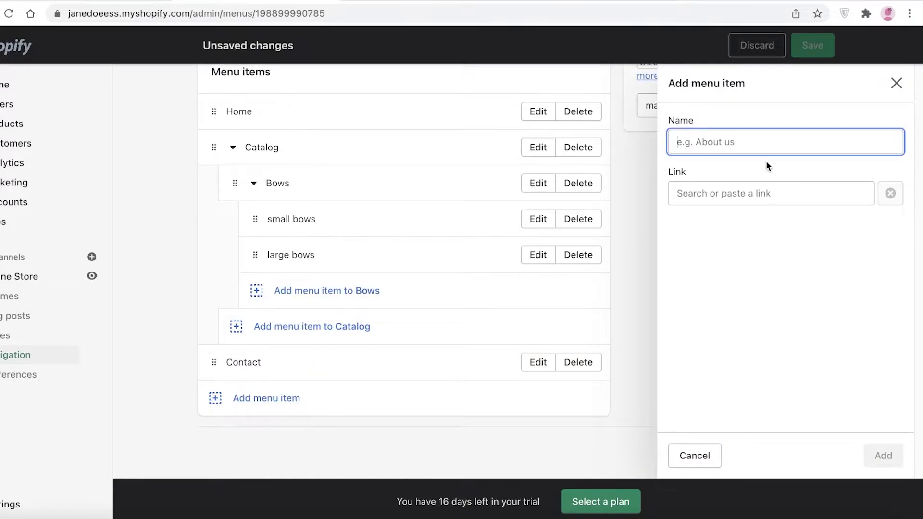
text(Tshirts)
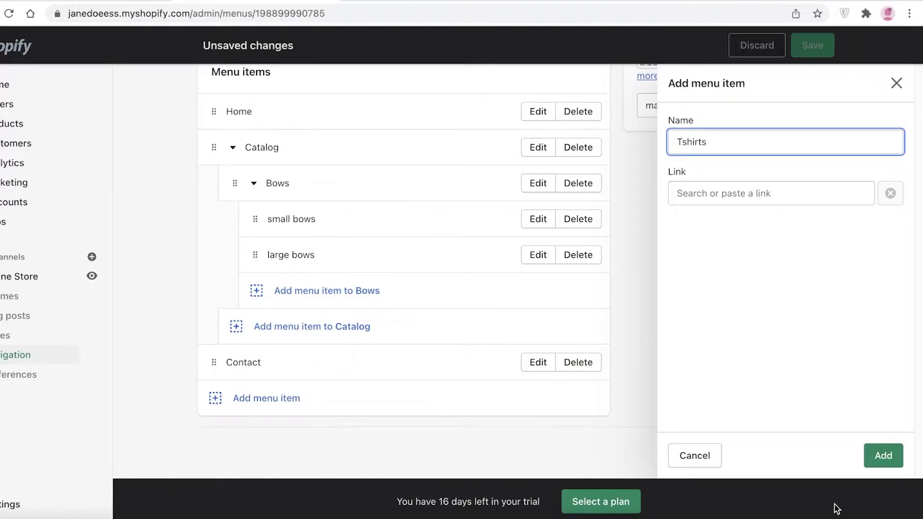
click(882, 458)
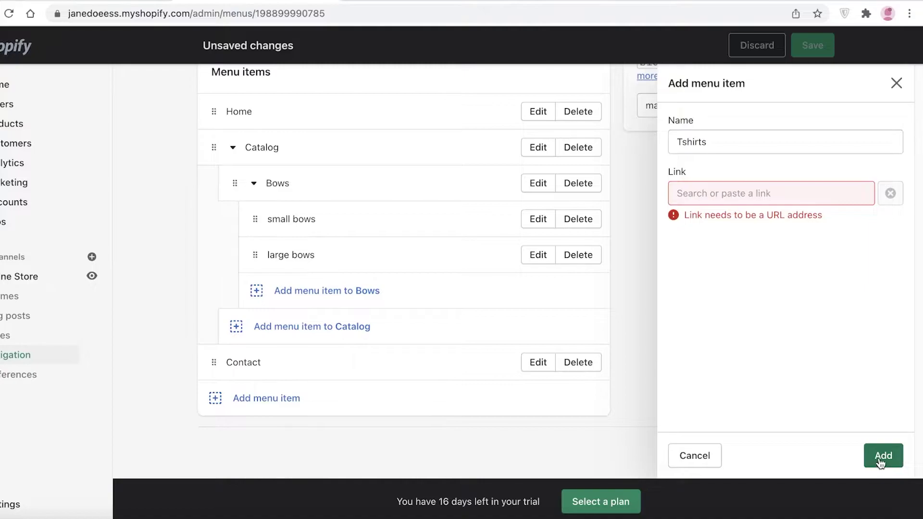
click(882, 462)
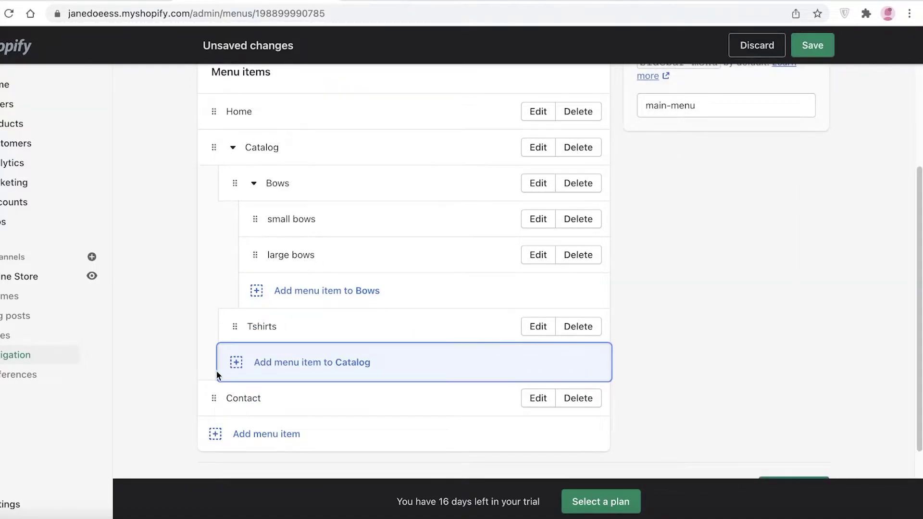
- Collapse and expand Catalog and Bows to check the nesting, then view the live storefront
click(233, 147)
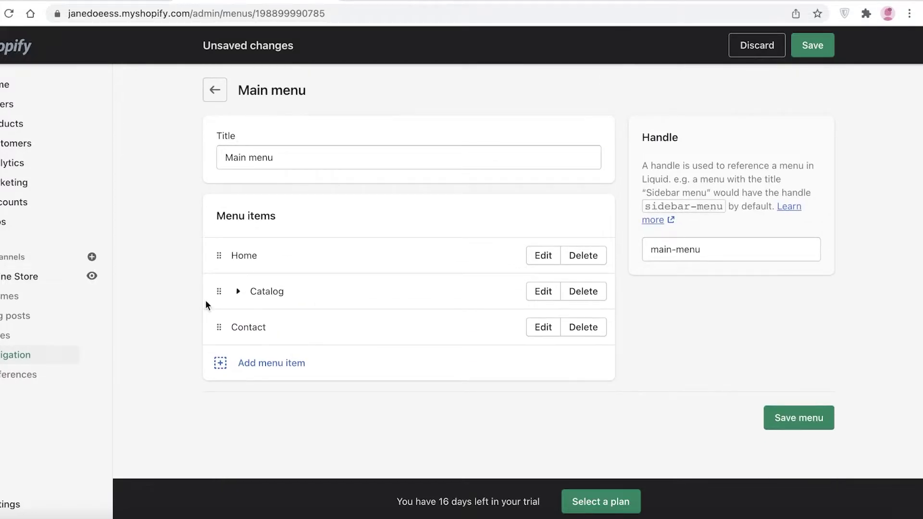
click(245, 285)
click(253, 328)
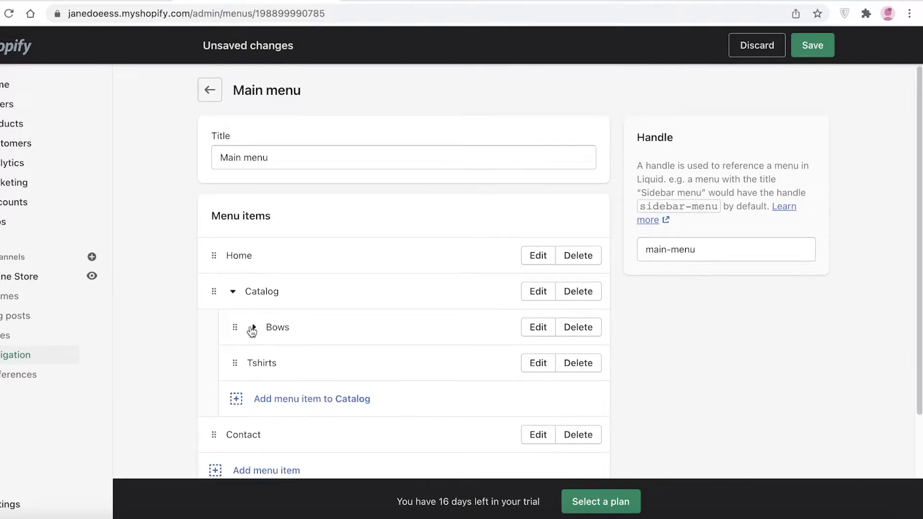
click(260, 335)
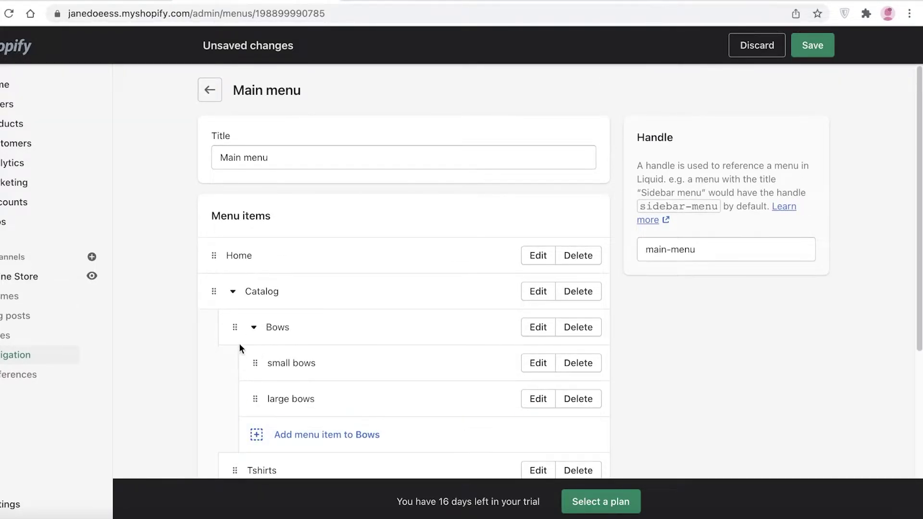
click(256, 333)
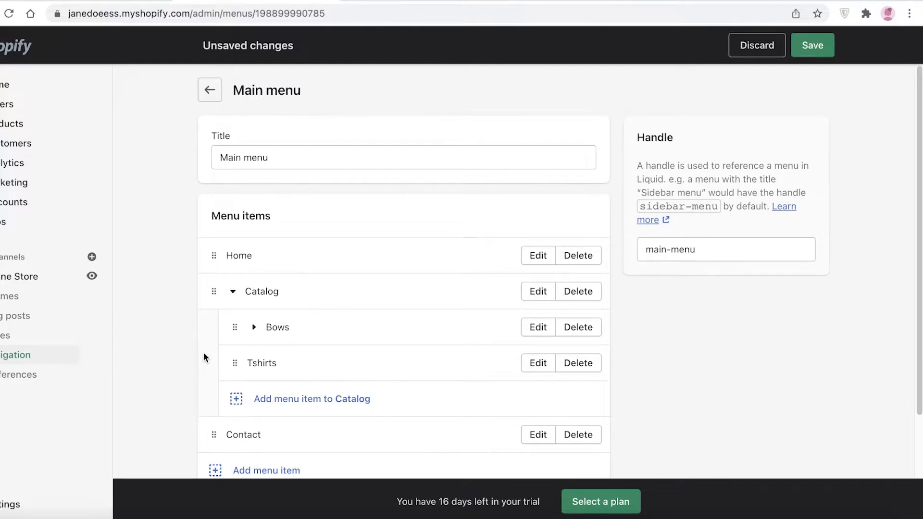
click(92, 276)
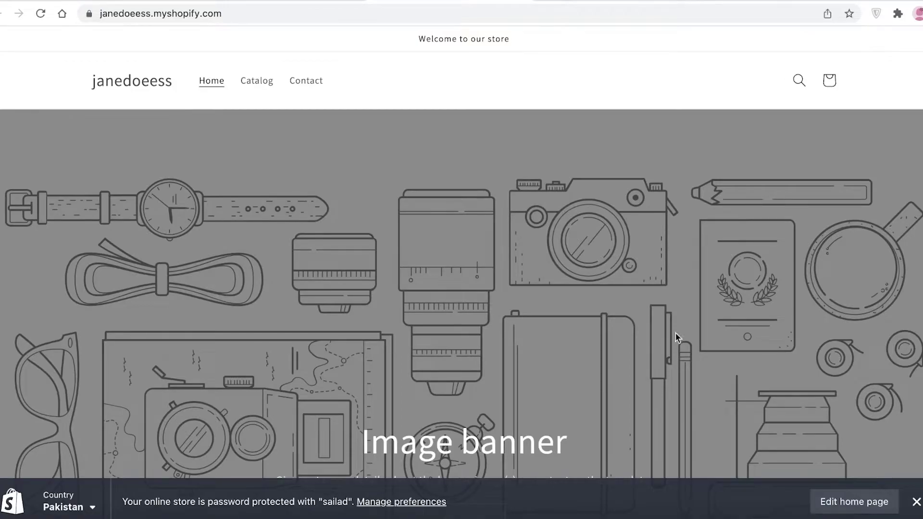
- Preview the Catalog collection page, with its single bow product, in the theme editor
click(870, 502)
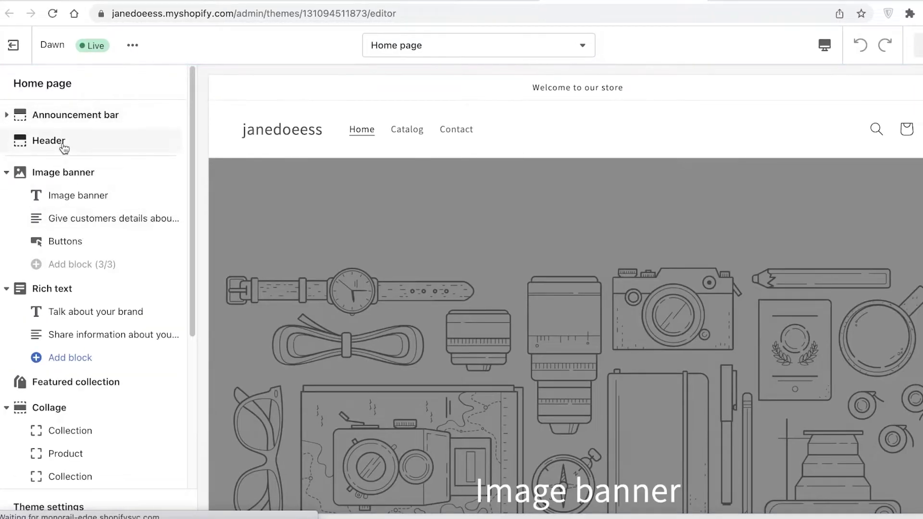
click(404, 134)
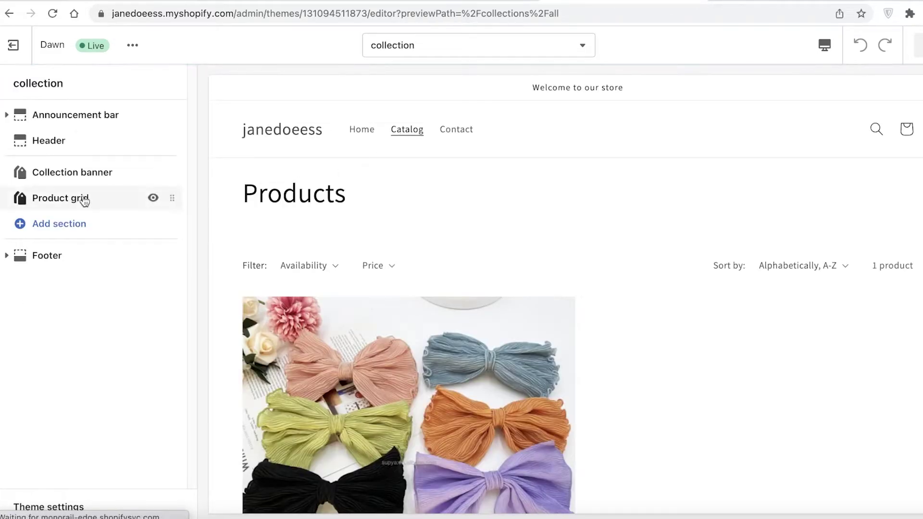
scroll(390, 240, down, 3)
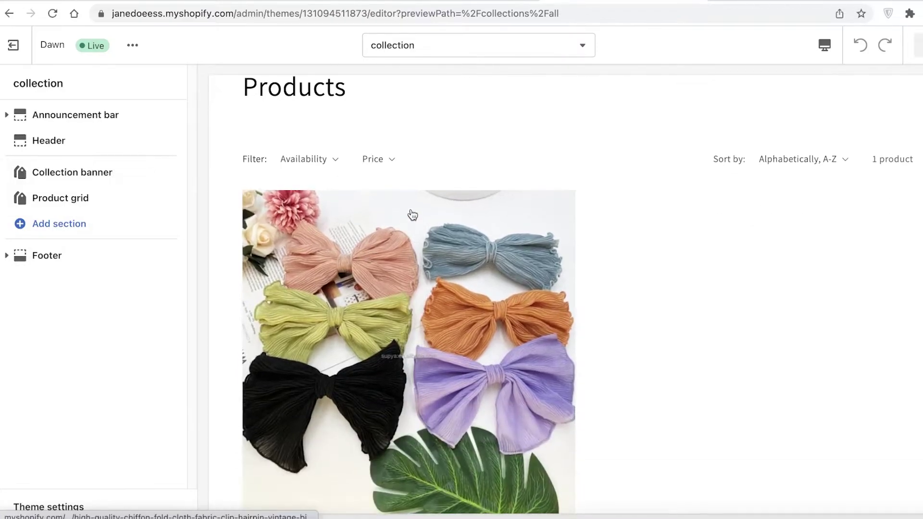
scroll(412, 212, up, 3)
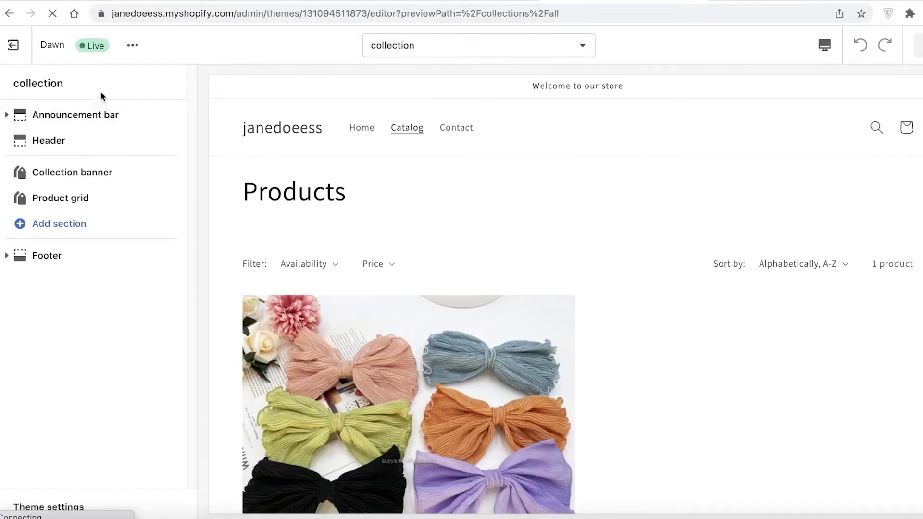
- Browse the theme editor's template list, looking through collection and product templates
click(133, 46)
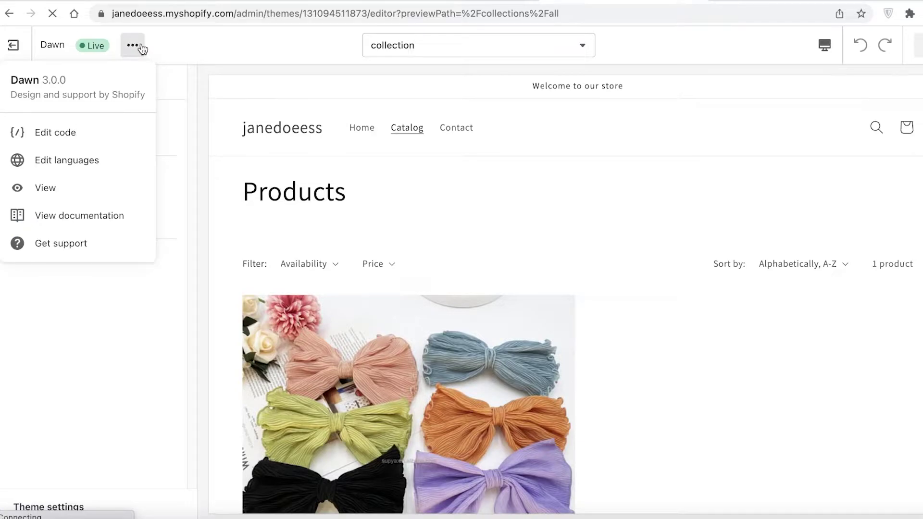
click(71, 377)
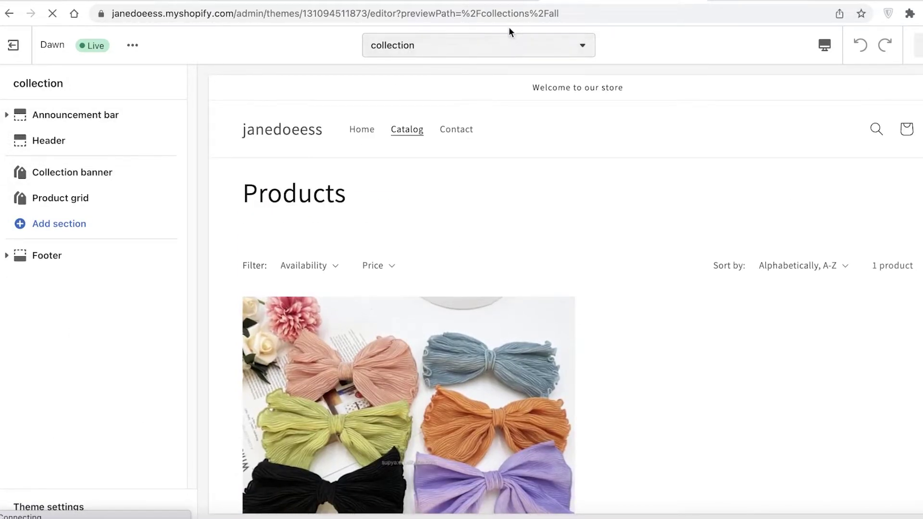
click(497, 50)
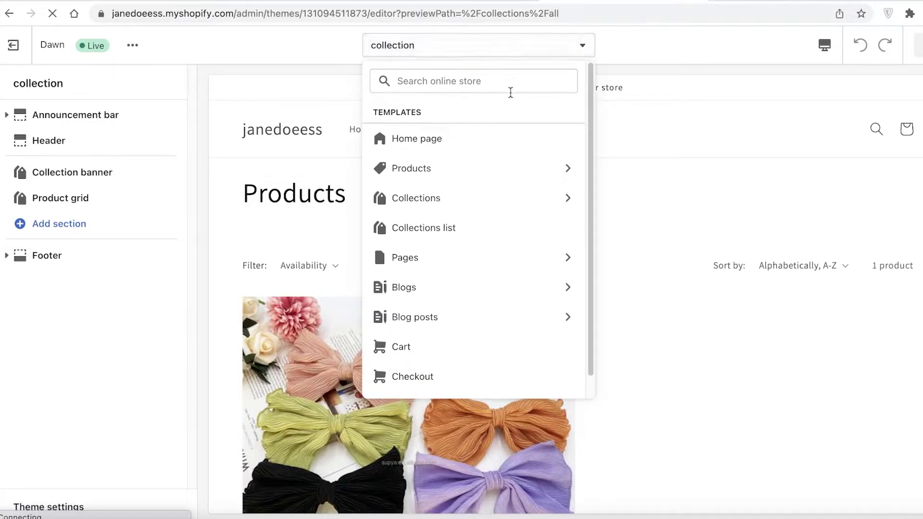
click(562, 197)
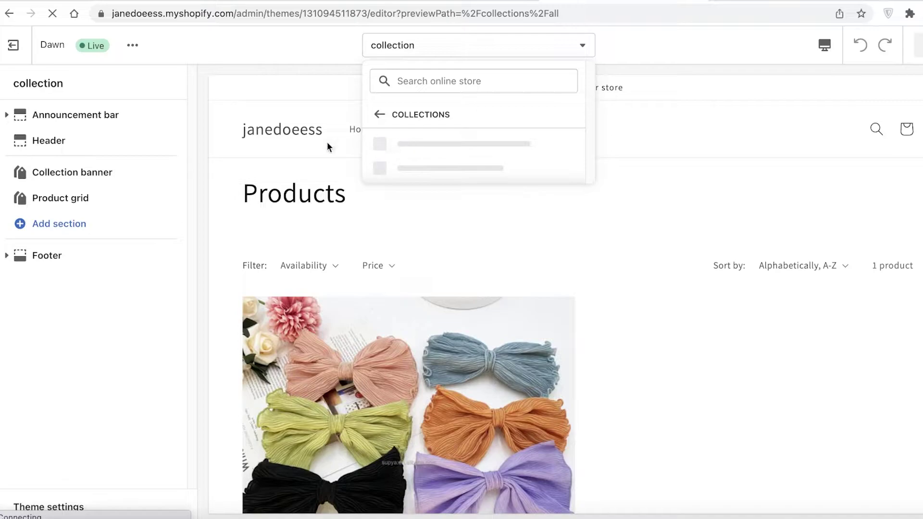
click(139, 46)
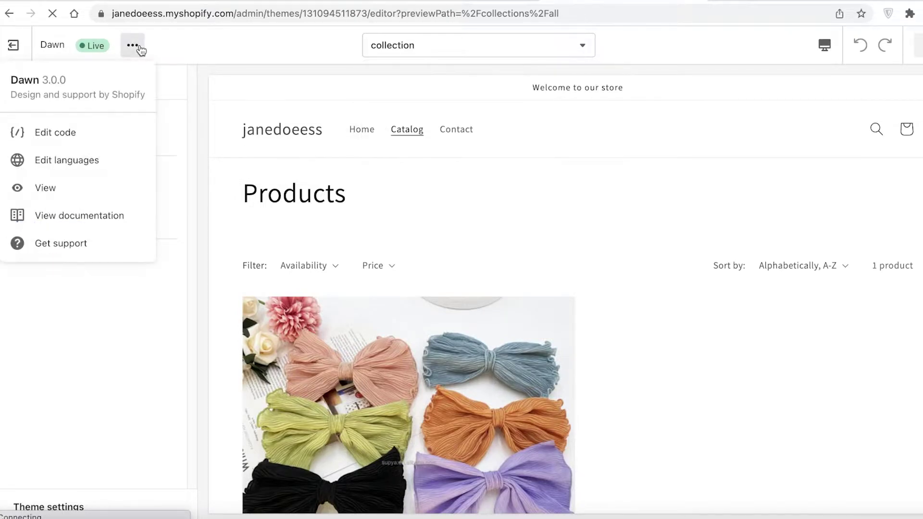
click(505, 45)
scroll(491, 269, down, 1)
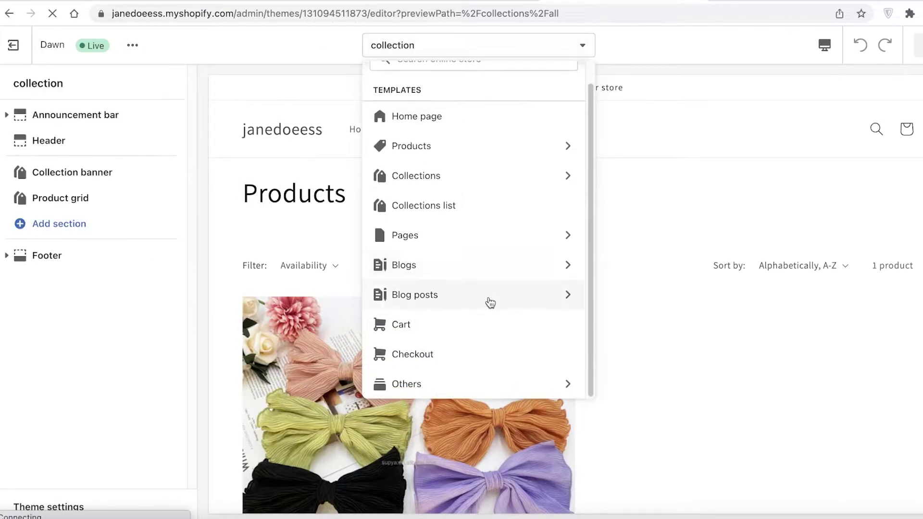
click(433, 146)
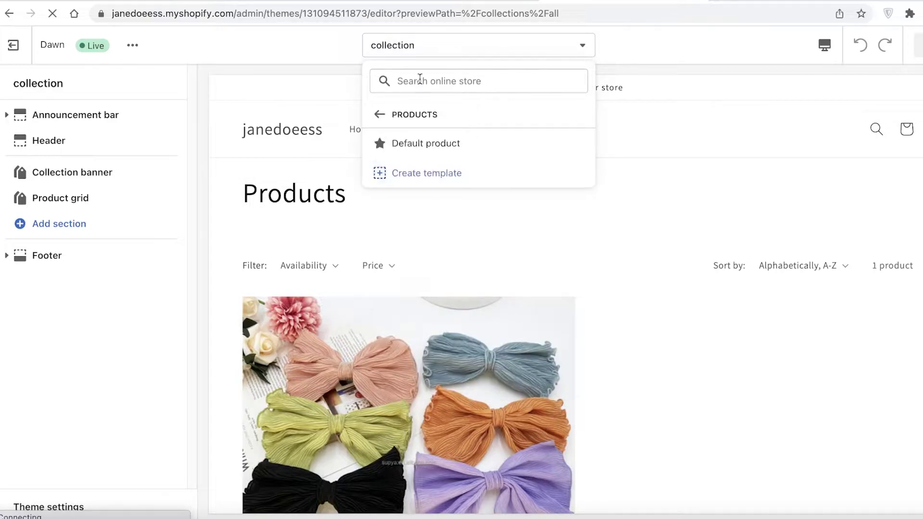
- Under Collections, start a new template based on Default collection and focus its name field
click(419, 89)
click(356, 89)
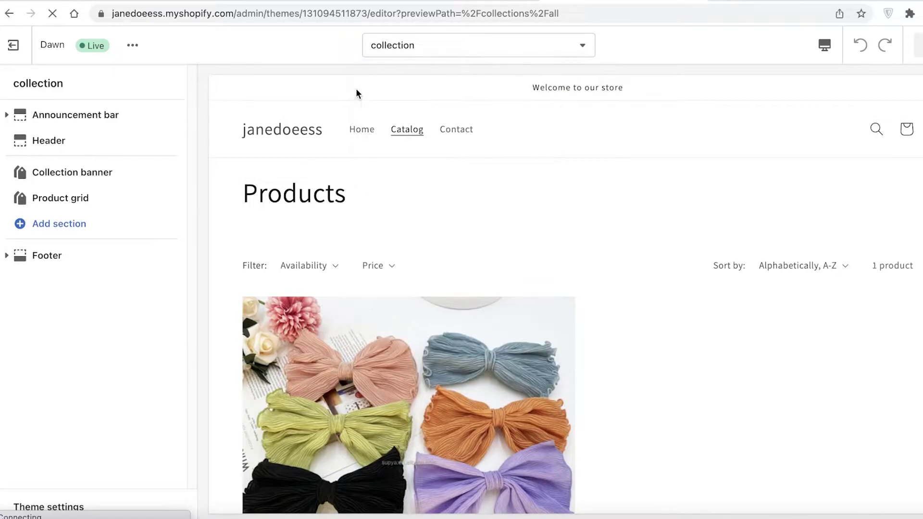
click(411, 56)
click(427, 199)
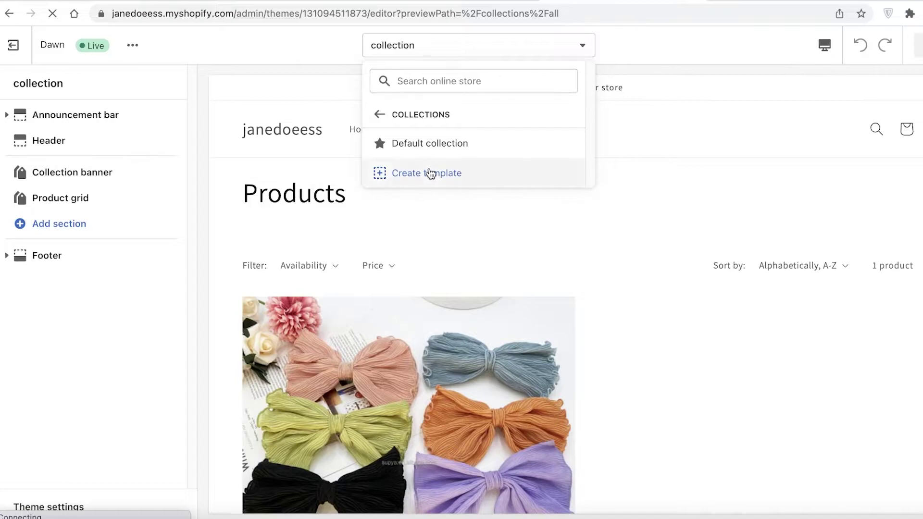
click(428, 174)
click(405, 272)
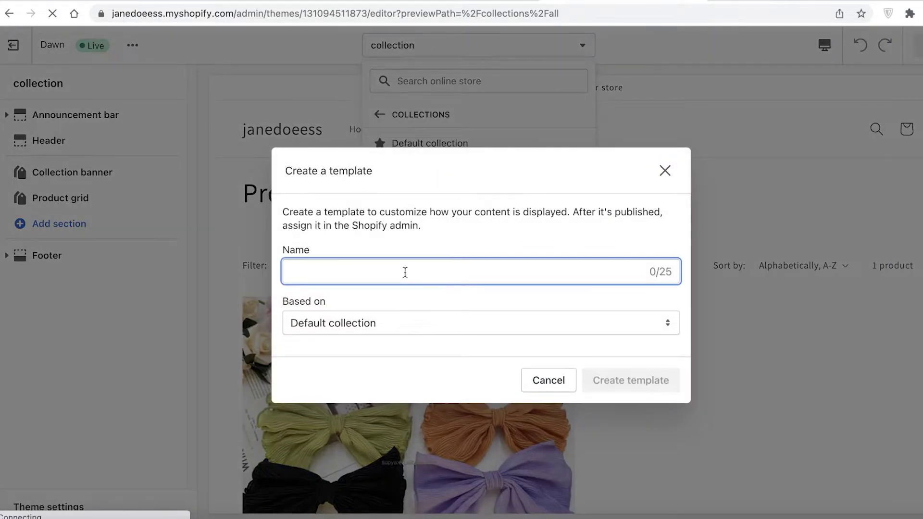
- Name the new collection template 'Bows' and create it
text(T)
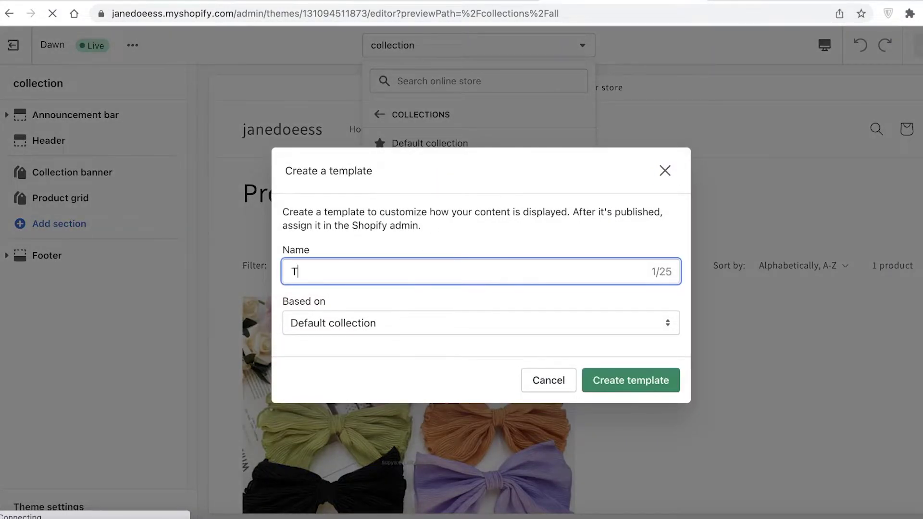
key(BackSpace)
text(Bows)
click(616, 393)
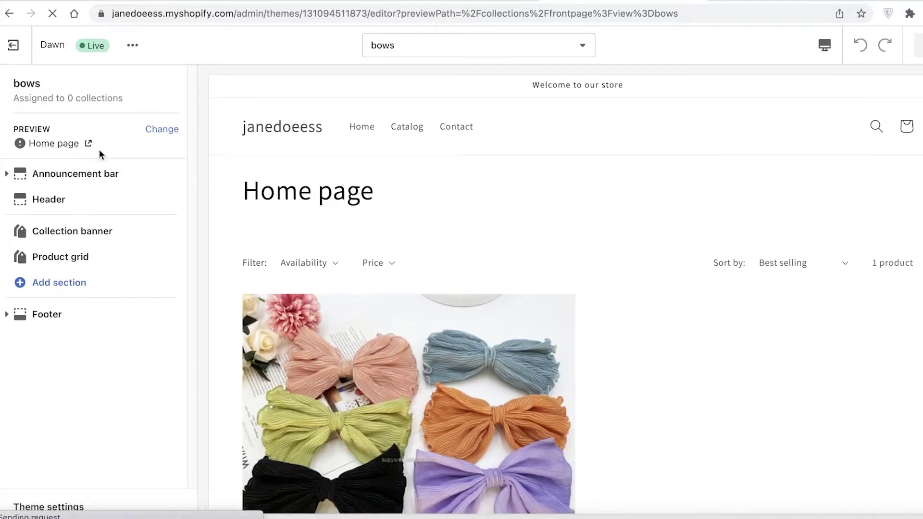
click(476, 46)
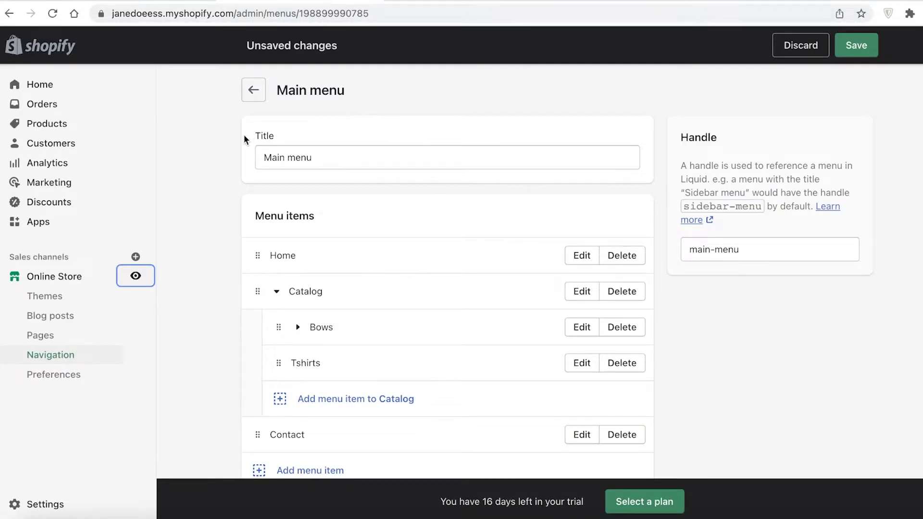
- Discard the unsaved Main menu changes, view the Chiffon Luxury Bow product, then return to the bows template
click(73, 124)
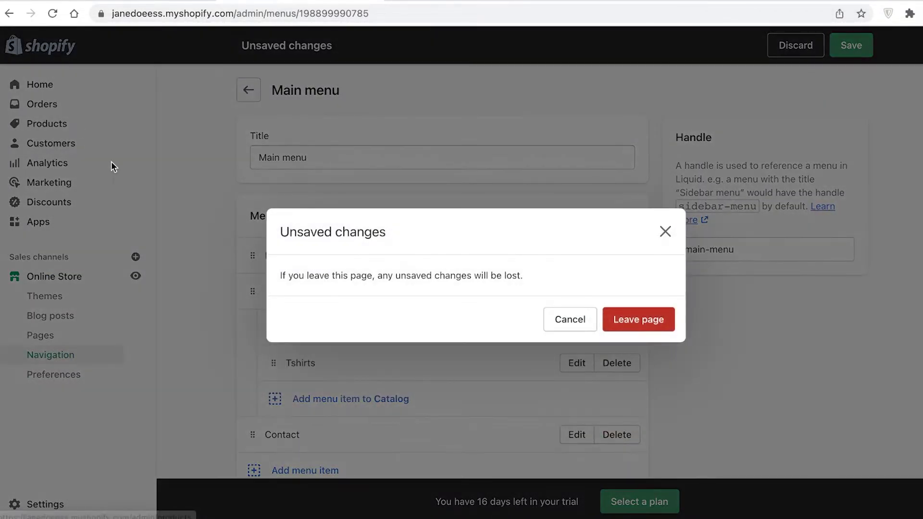
click(610, 318)
click(400, 285)
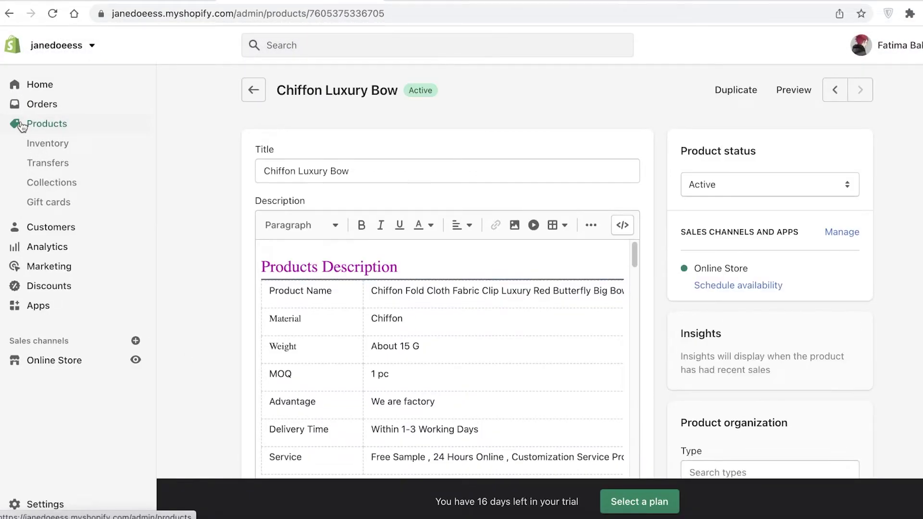
scroll(864, 275, down, 15)
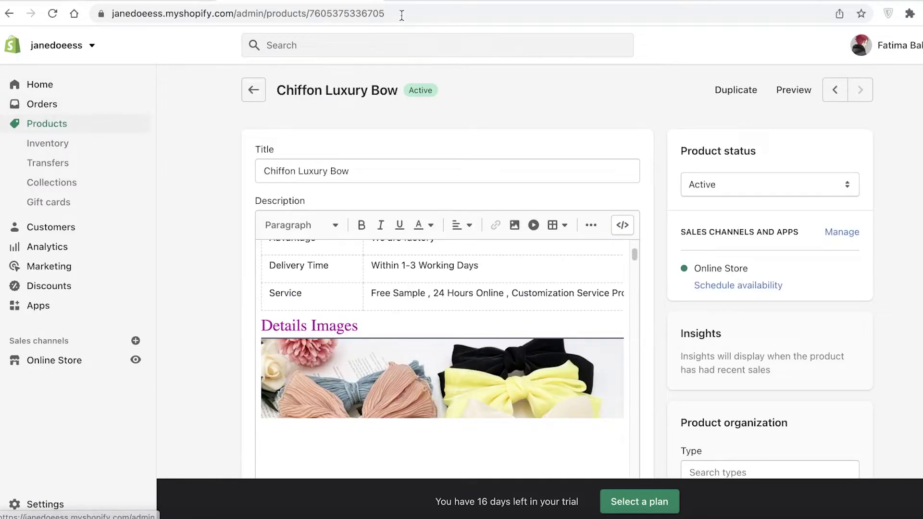
click(135, 360)
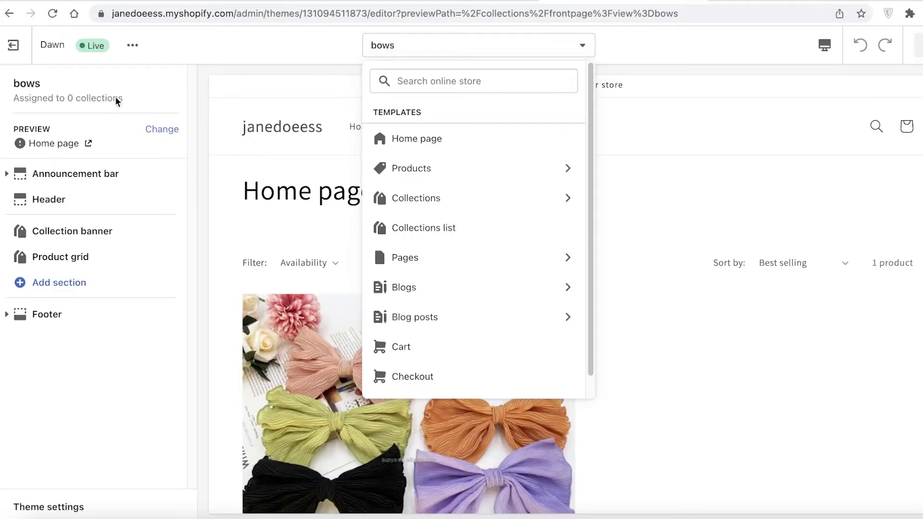
- Check that the bows template is assigned to 0 collections, then return to the Chiffon Luxury Bow product
click(96, 103)
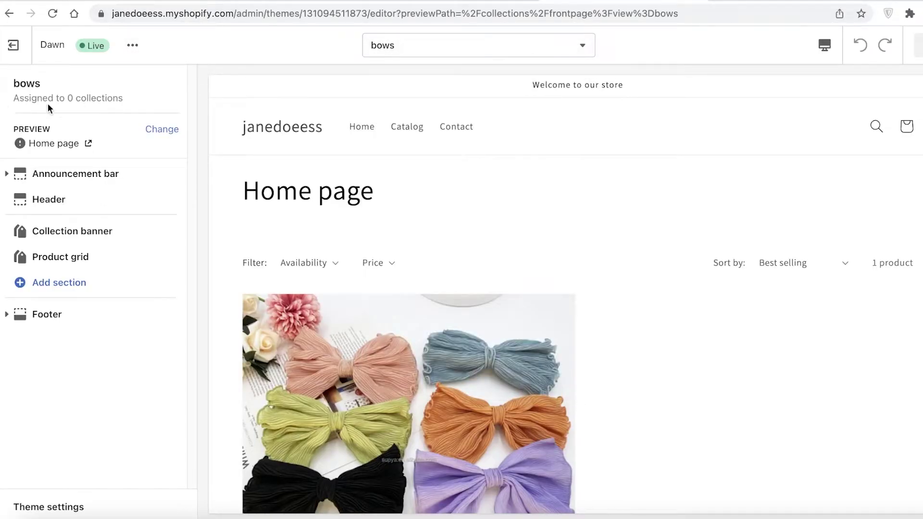
drag(63, 102, 82, 102)
click(439, 53)
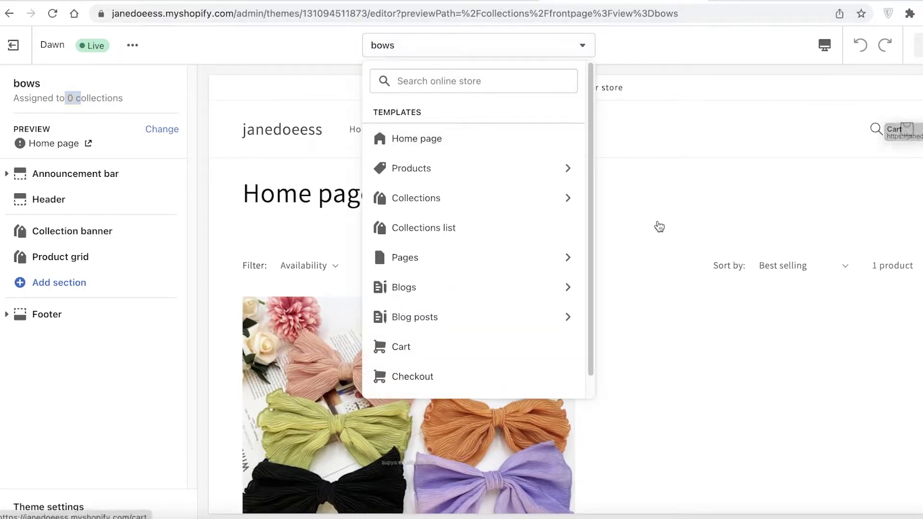
click(694, 182)
scroll(500, 301, down, 5)
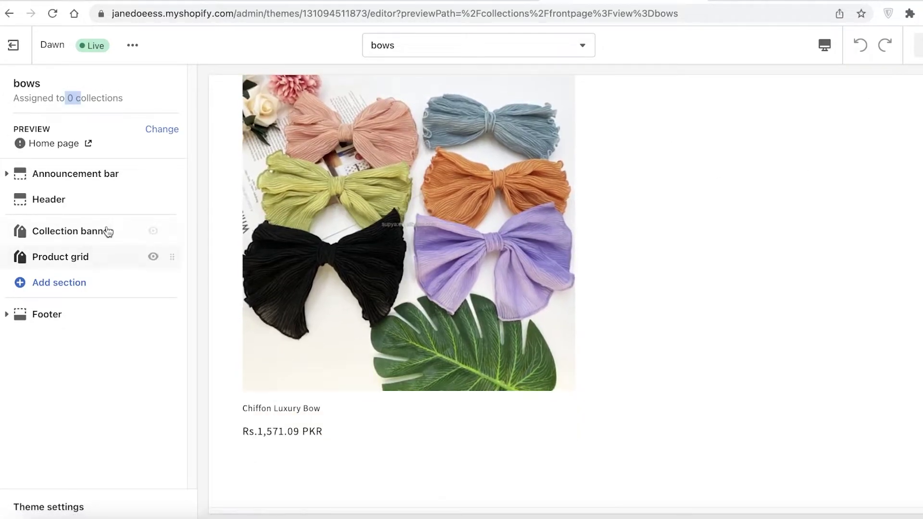
scroll(481, 231, up, 5)
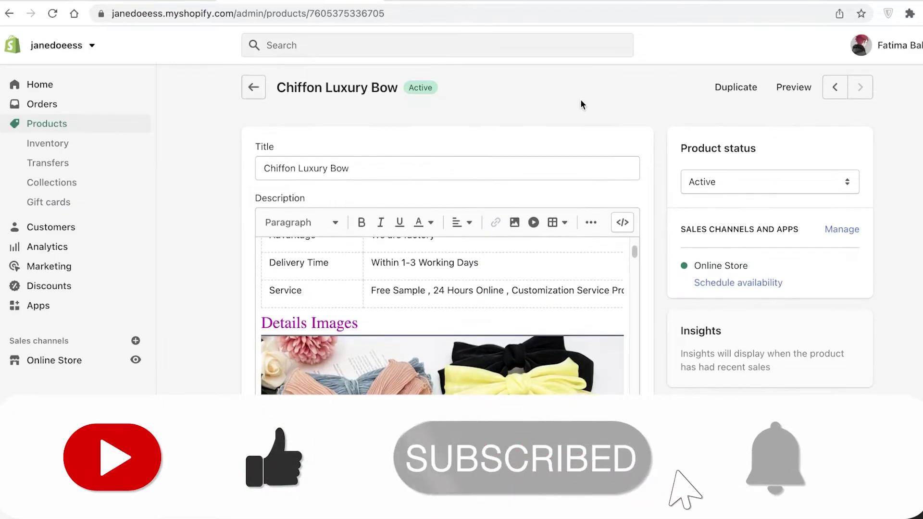
- Browse the full list of product type categories in Product organization
scroll(601, 125, down, 6)
scroll(683, 210, down, 1)
click(738, 159)
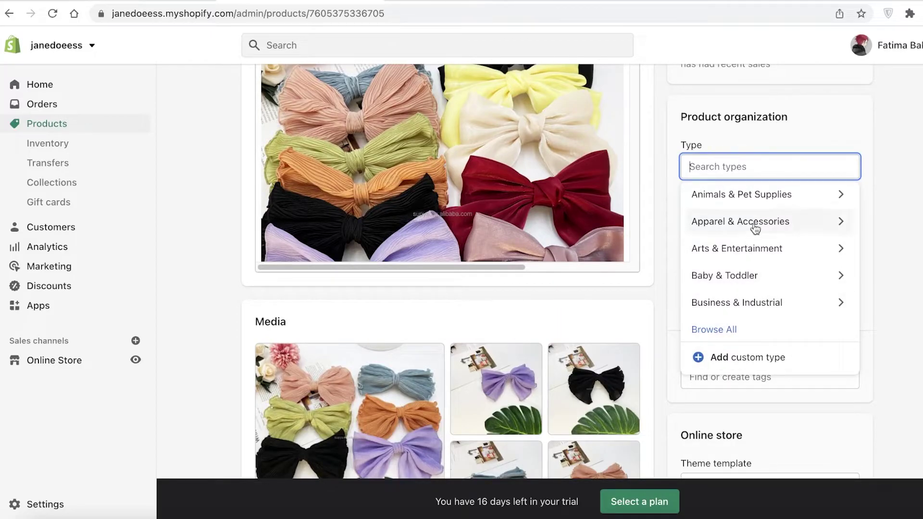
scroll(745, 262, up, 5)
scroll(739, 283, down, 7)
scroll(749, 190, up, 7)
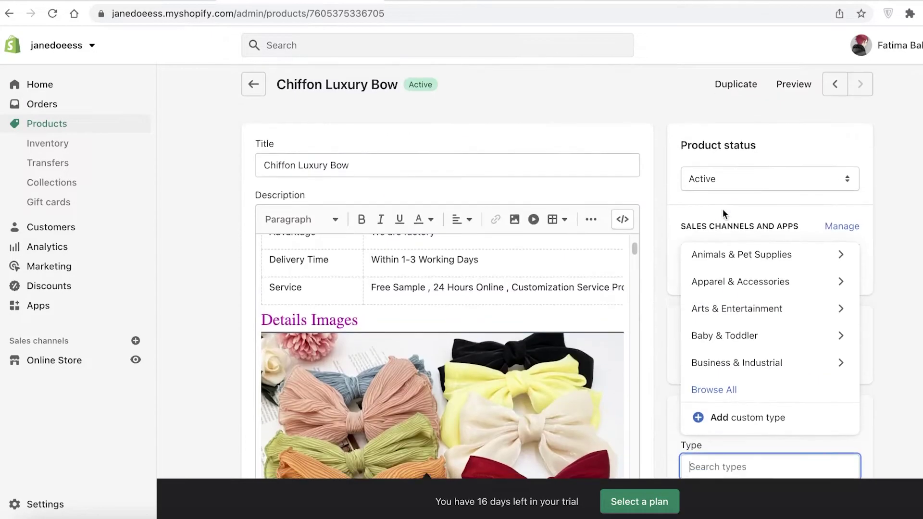
scroll(723, 209, down, 3)
scroll(729, 287, up, 1)
click(726, 285)
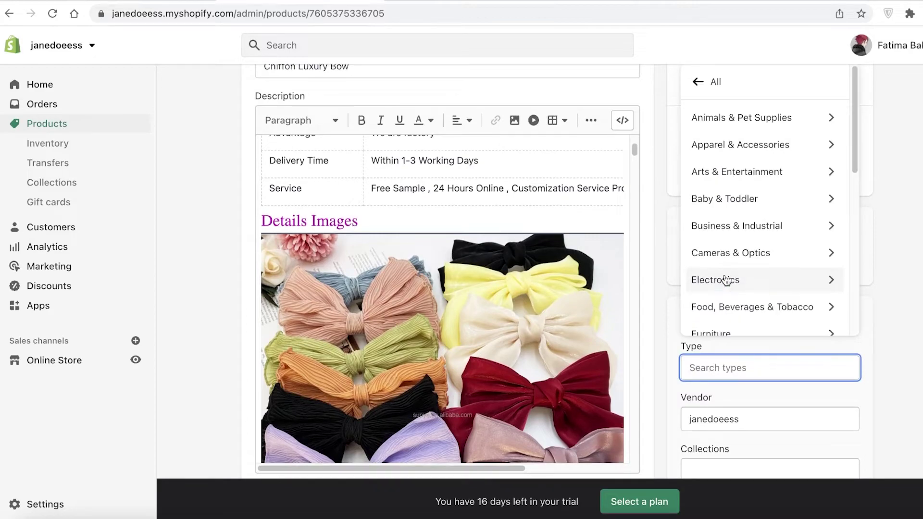
scroll(683, 144, down, 10)
scroll(738, 202, up, 10)
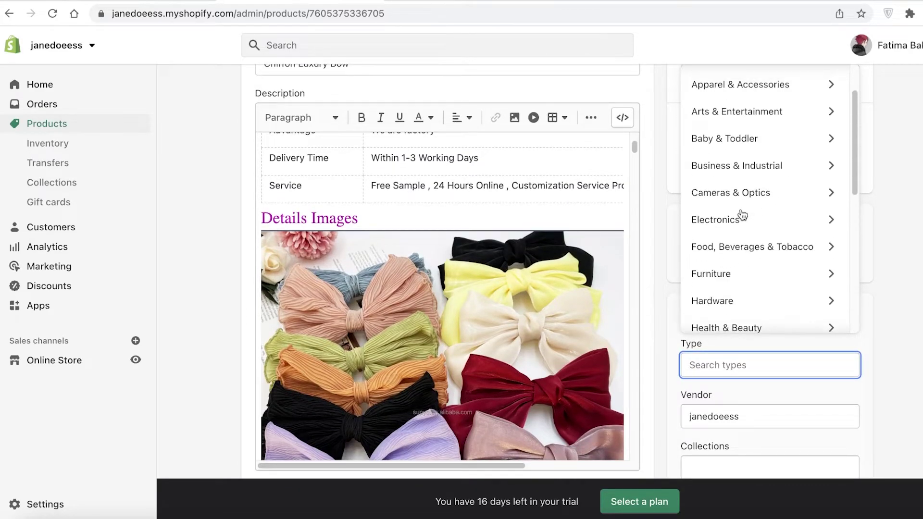
scroll(721, 317, down, 10)
- Set the custom product type to 'bows' and save the product
click(729, 320)
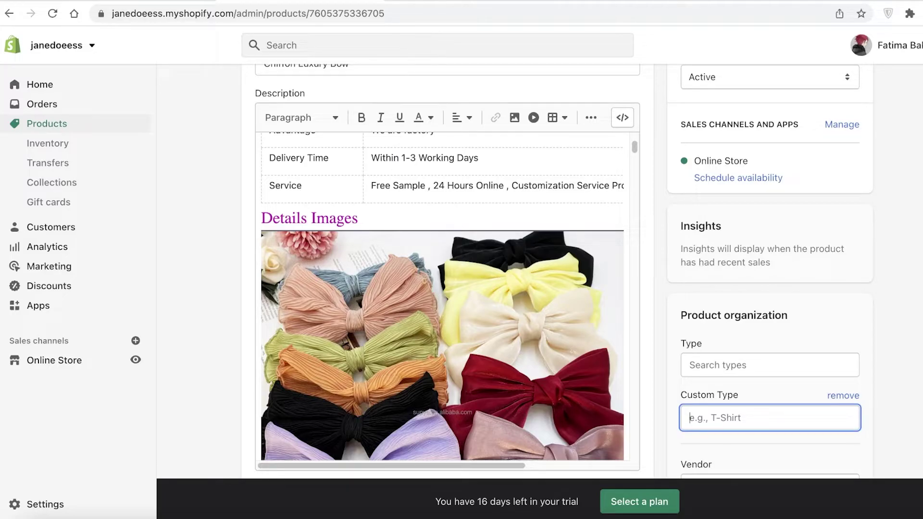
text(bows)
scroll(856, 77, down, 8)
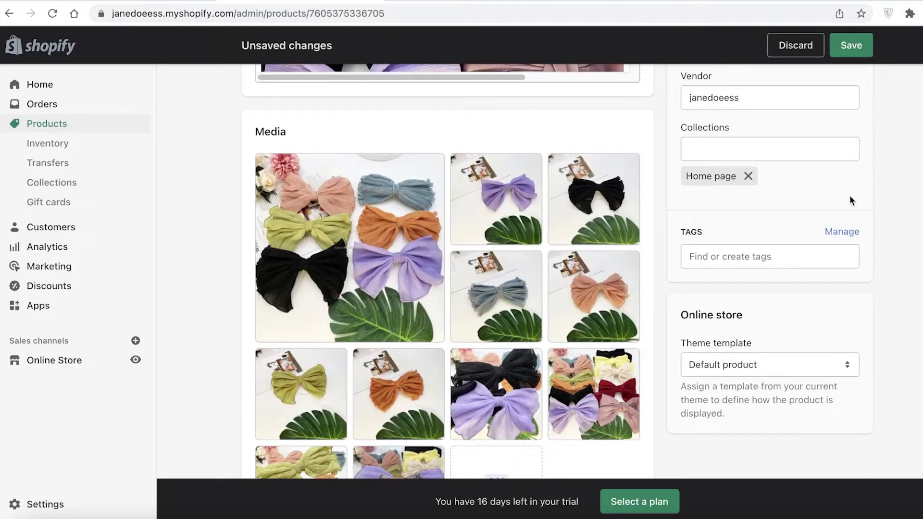
scroll(839, 202, down, 8)
scroll(762, 173, down, 10)
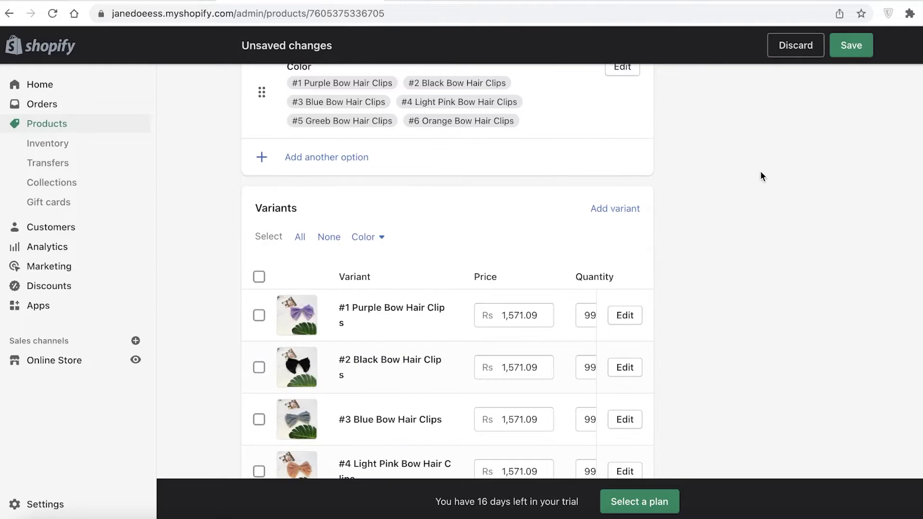
click(836, 48)
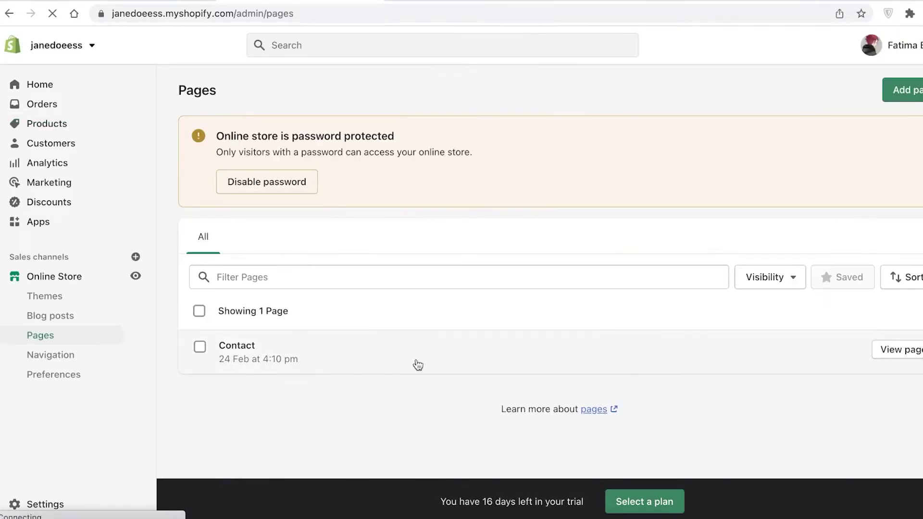
click(33, 281)
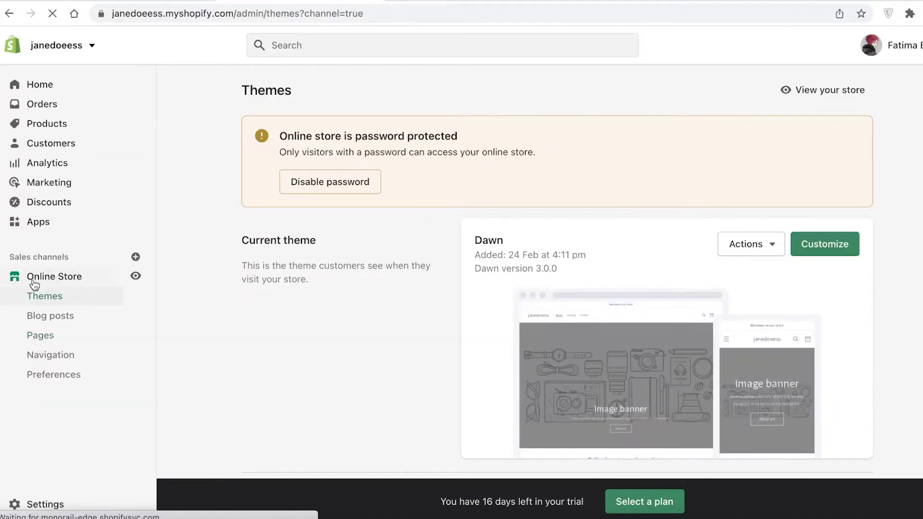
click(134, 277)
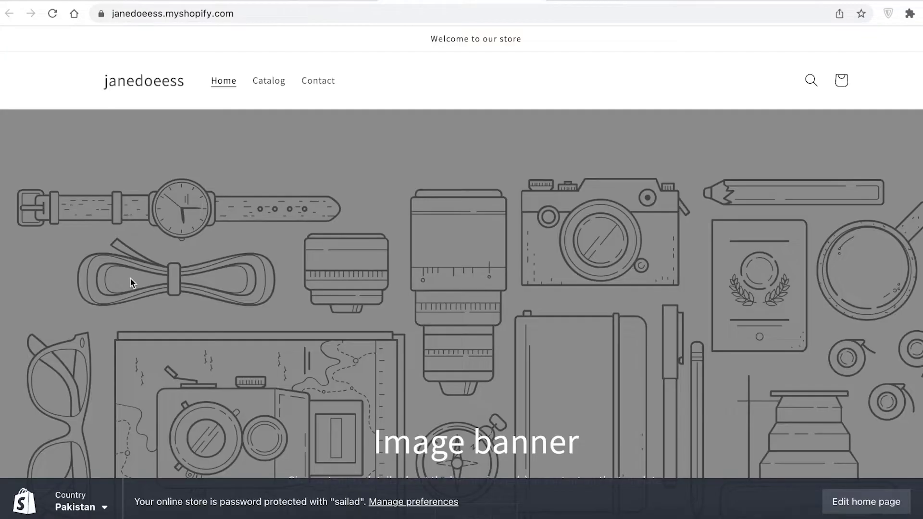
click(209, 1)
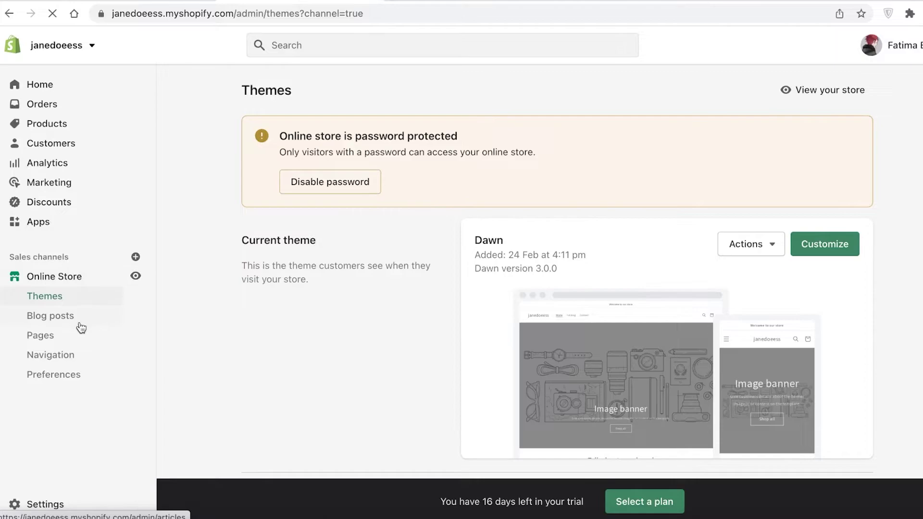
click(58, 336)
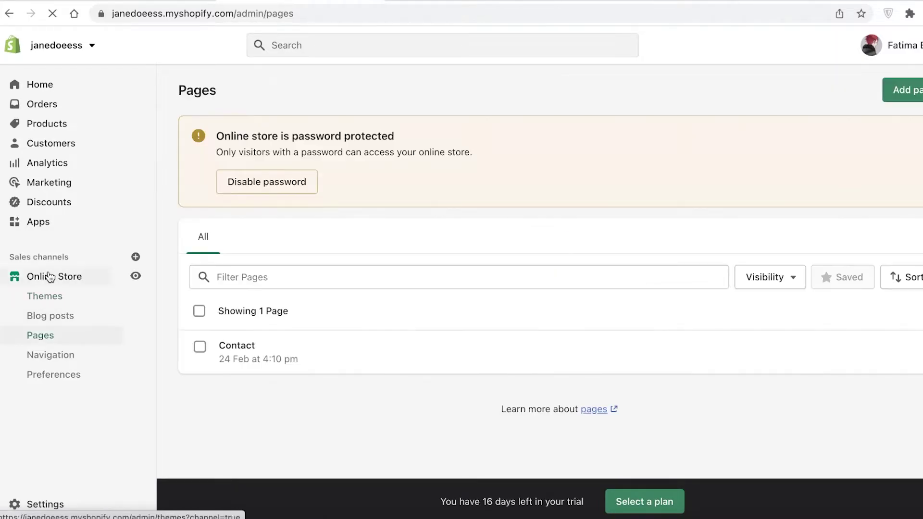
click(50, 277)
click(40, 337)
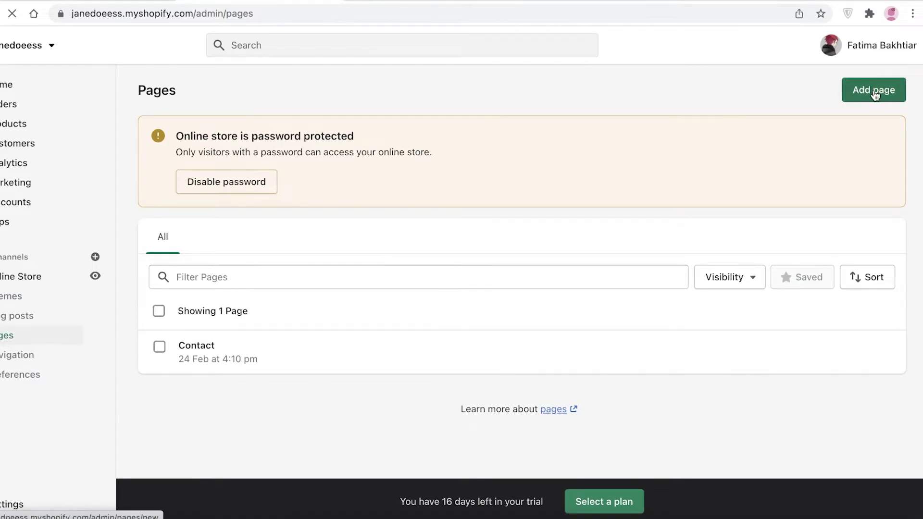
- Add a new page titled 'bows' with empty content and save it
click(874, 93)
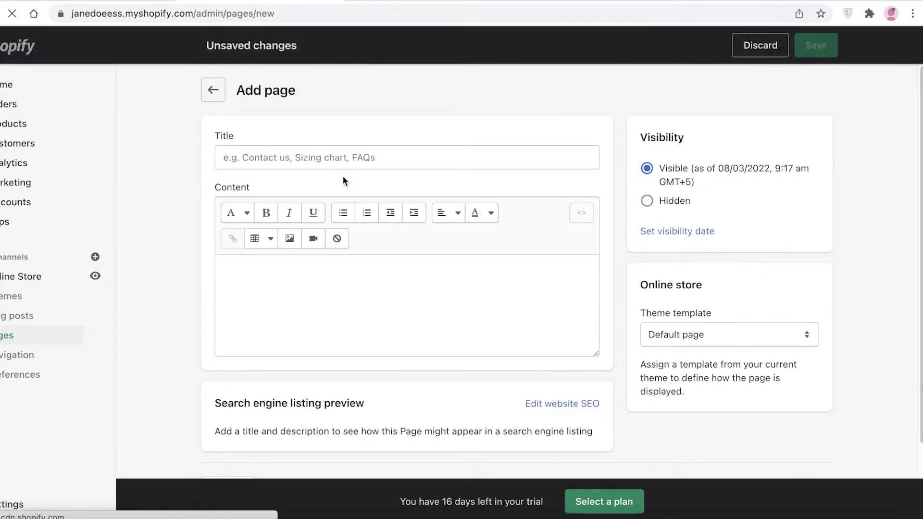
click(325, 150)
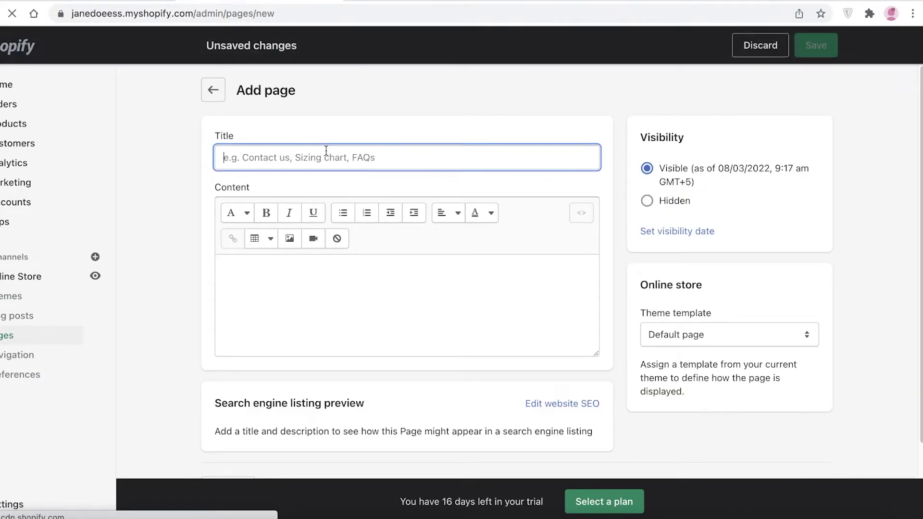
text(bows)
scroll(338, 240, down, 1)
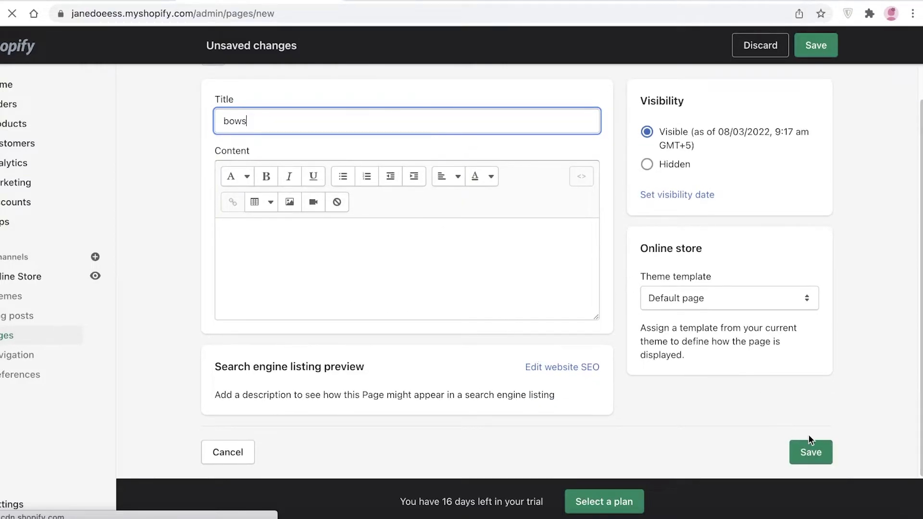
click(808, 451)
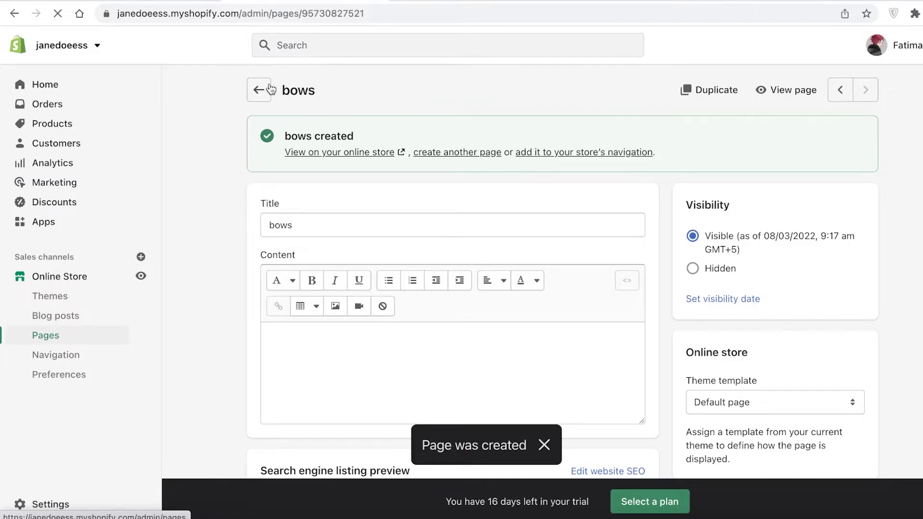
- Open the Main menu in Navigation and start a new menu item named 'bows'
click(47, 359)
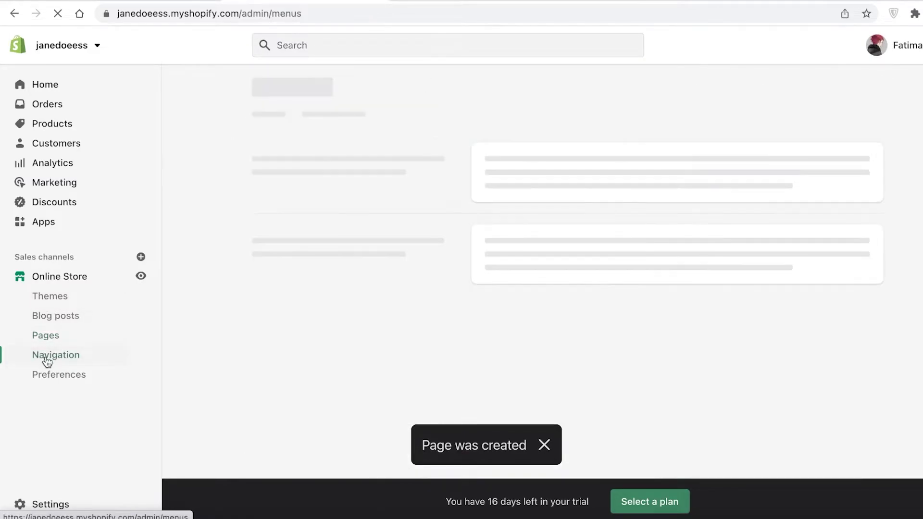
click(490, 337)
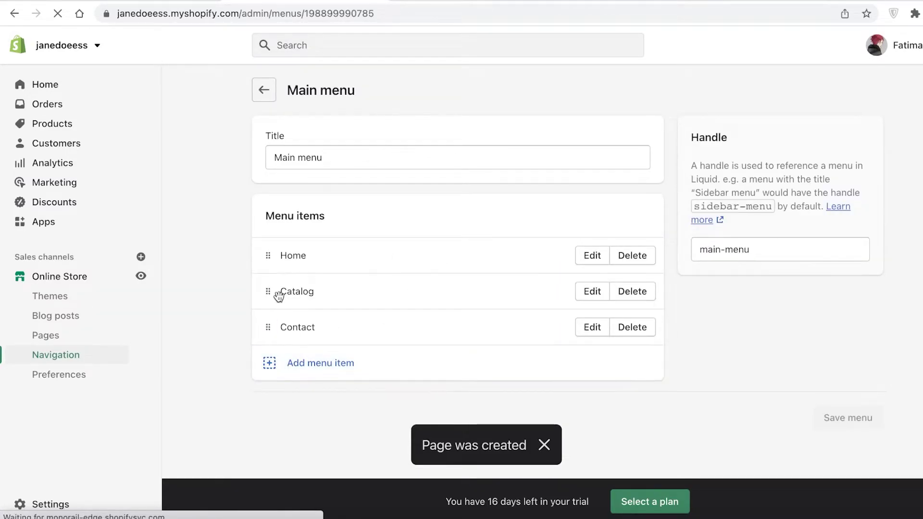
drag(269, 291, 445, 288)
click(307, 363)
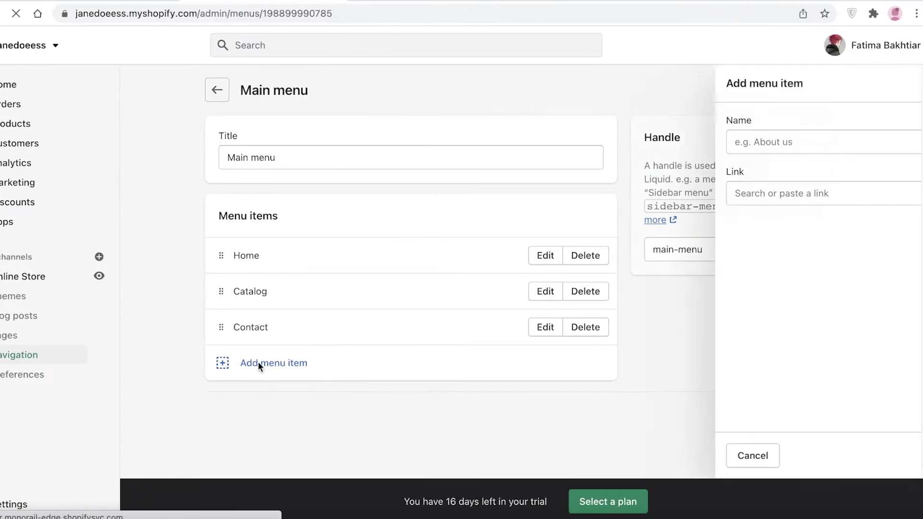
text(bows)
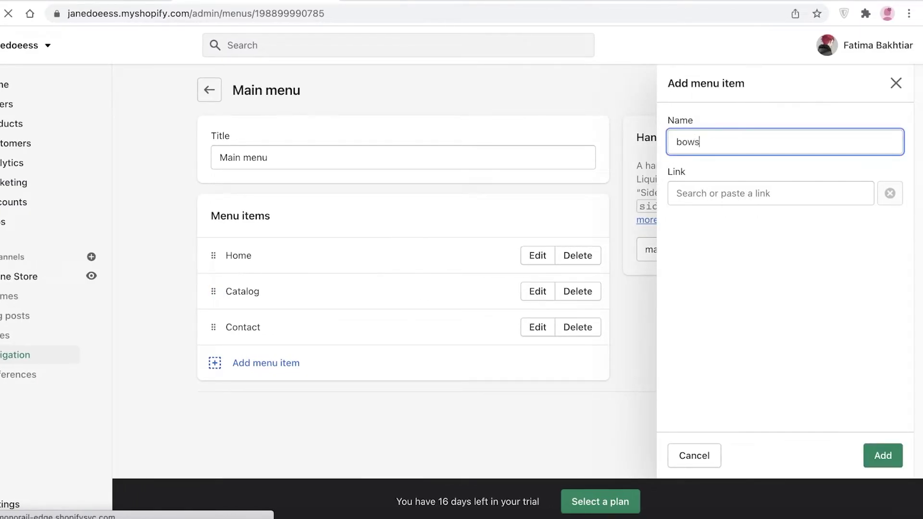
click(883, 456)
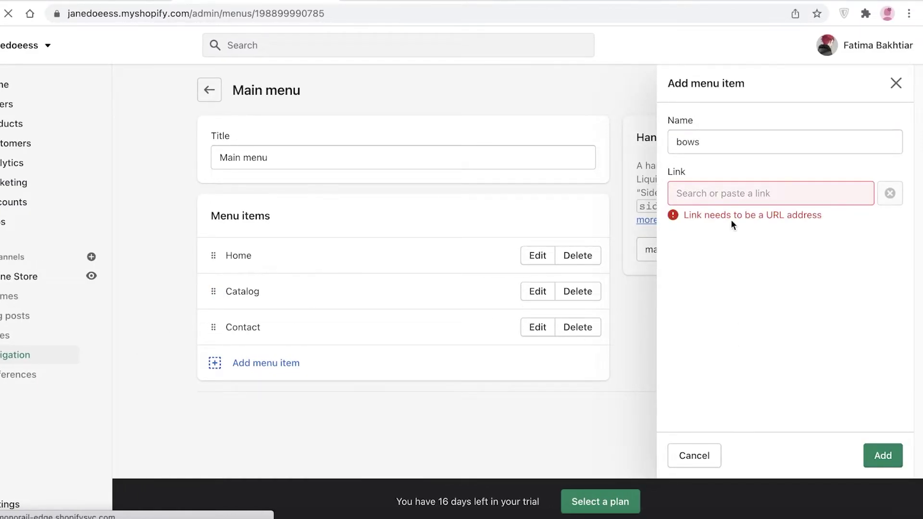
- Link the item to the bows collection, nest it under Catalog, and save the menu
click(731, 194)
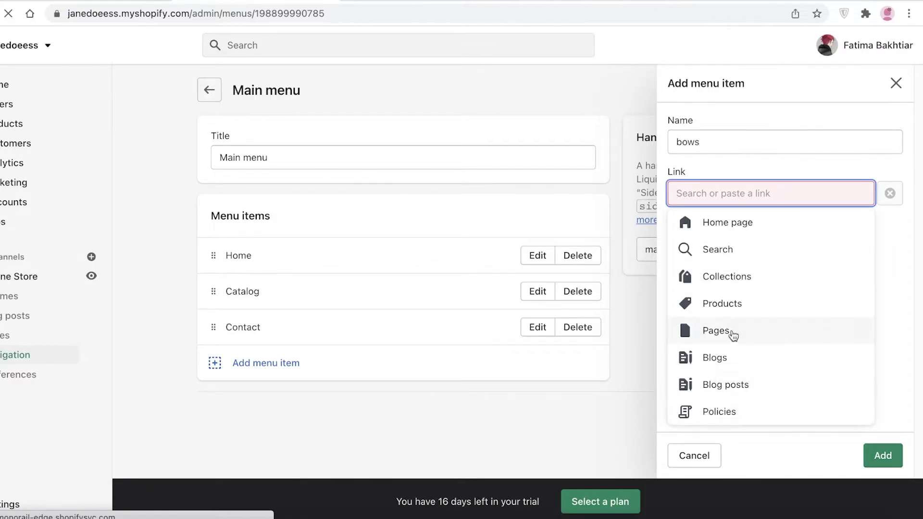
click(767, 275)
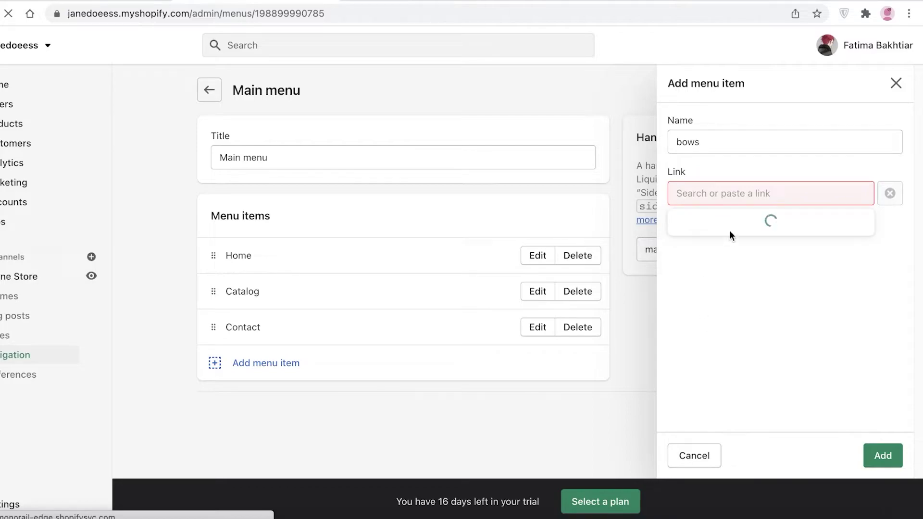
click(692, 248)
click(872, 455)
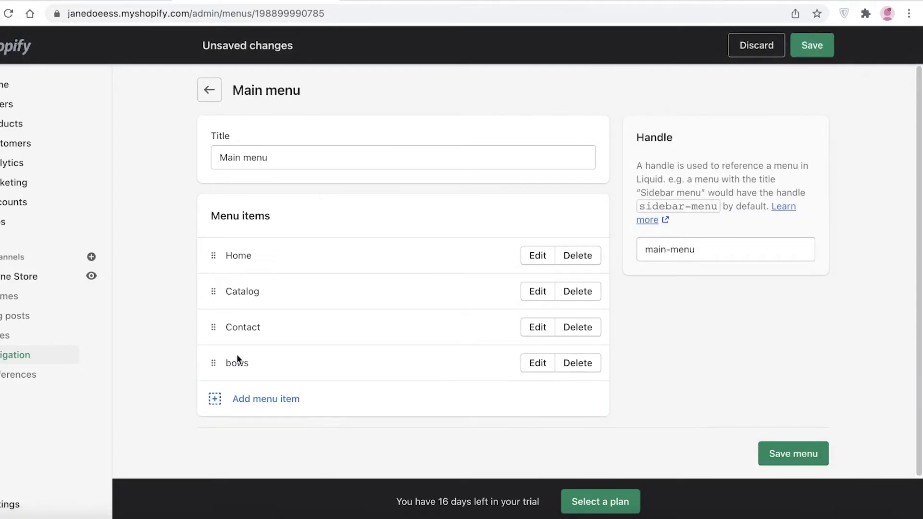
drag(220, 364, 250, 331)
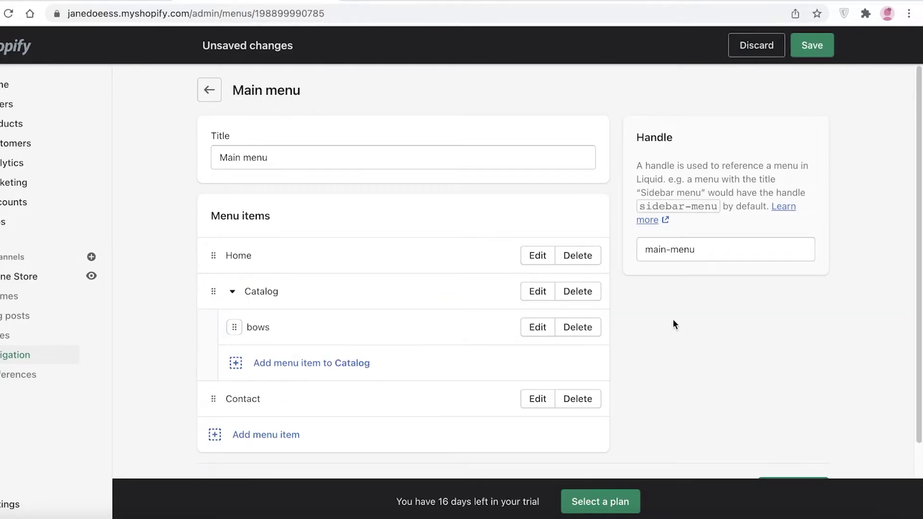
click(827, 46)
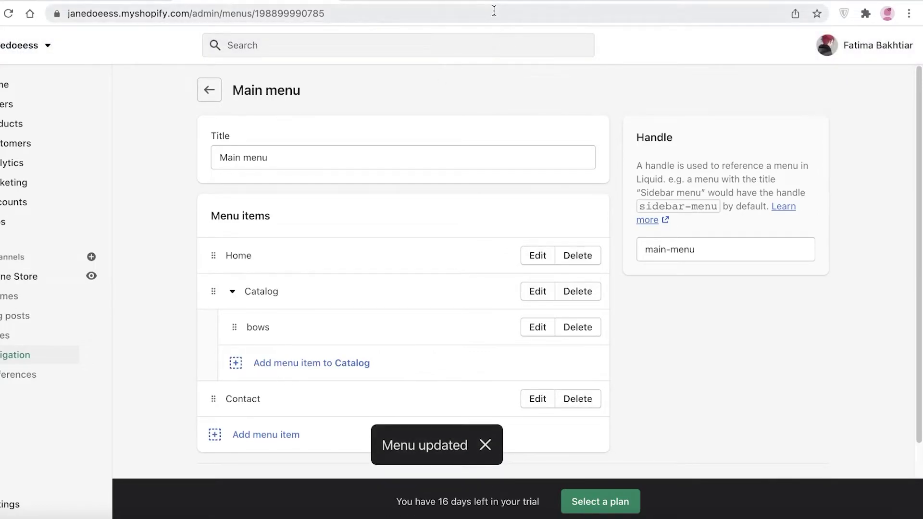
click(93, 276)
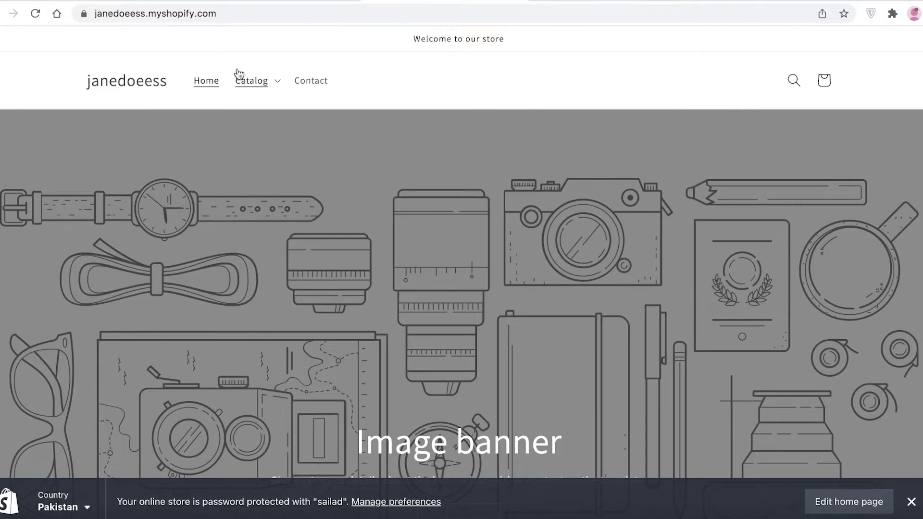
click(277, 85)
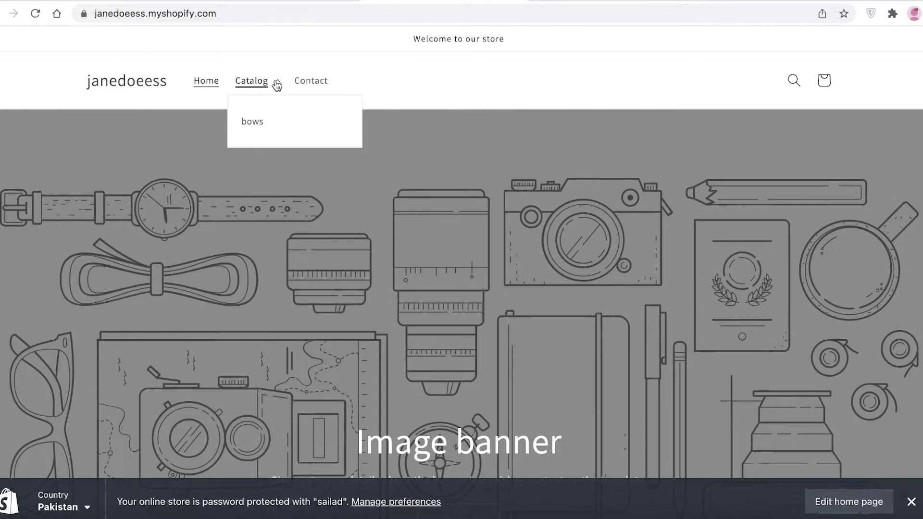
click(254, 123)
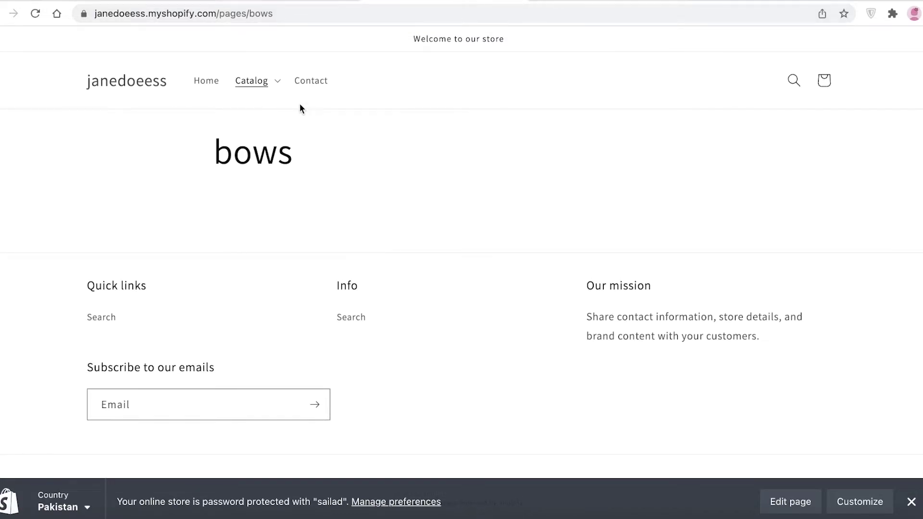
scroll(350, 215, down, 1)
click(304, 1)
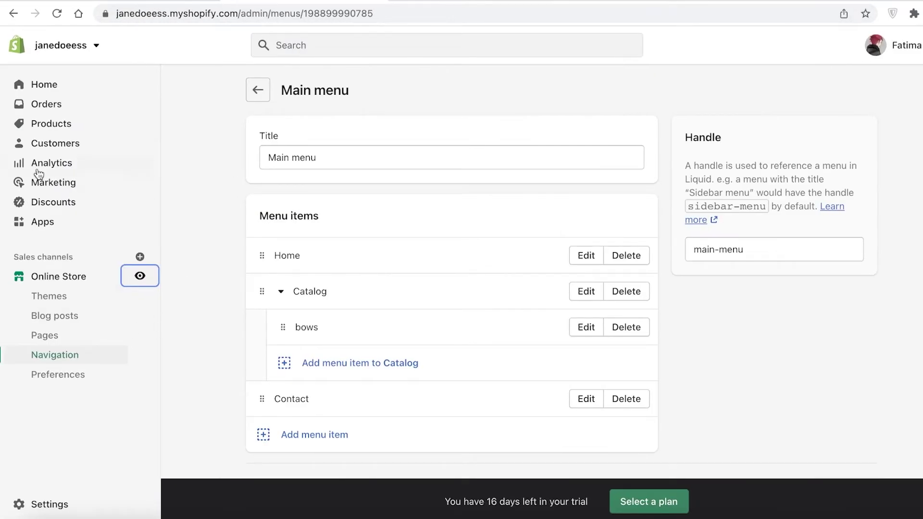
- Open the Chiffon Luxury Bow product and check its 'bows' product type
click(24, 124)
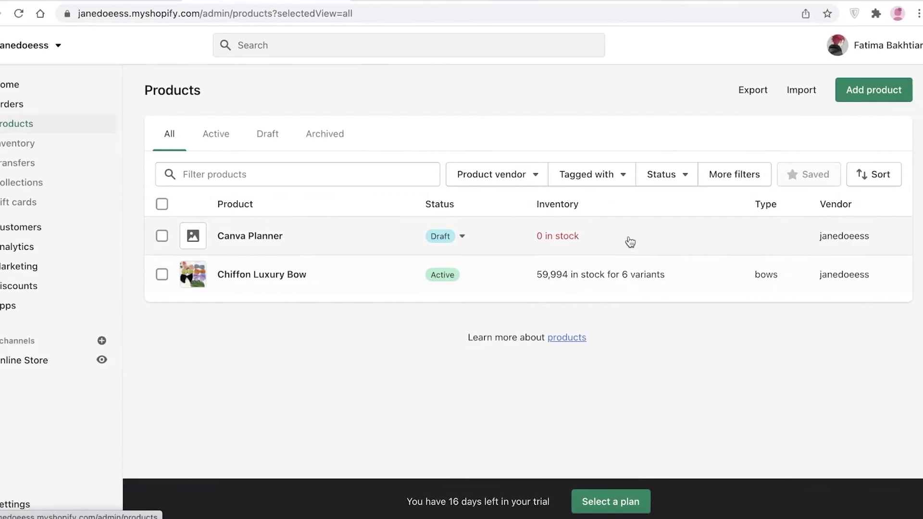
click(216, 291)
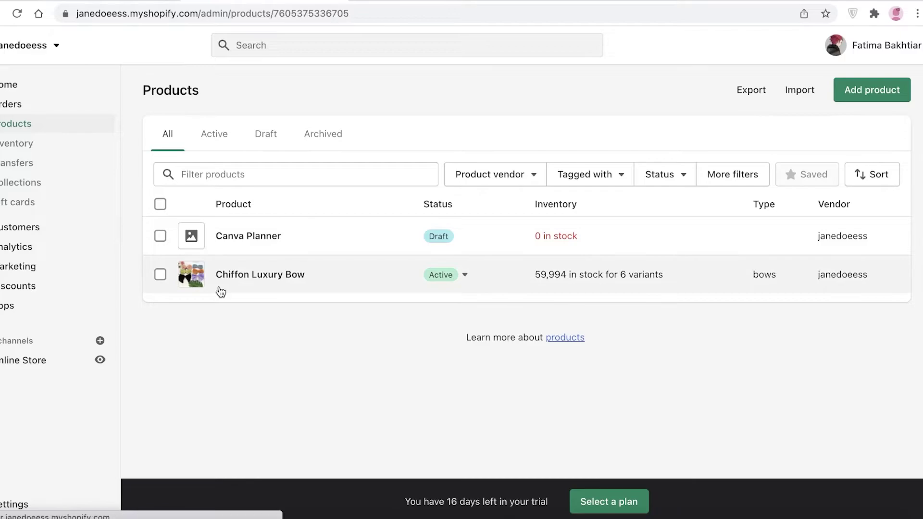
scroll(618, 222, down, 8)
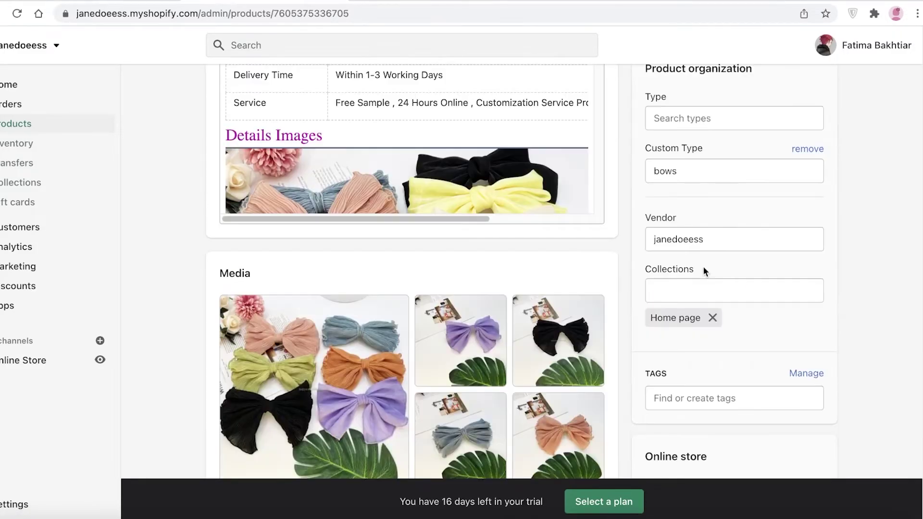
click(702, 143)
click(710, 164)
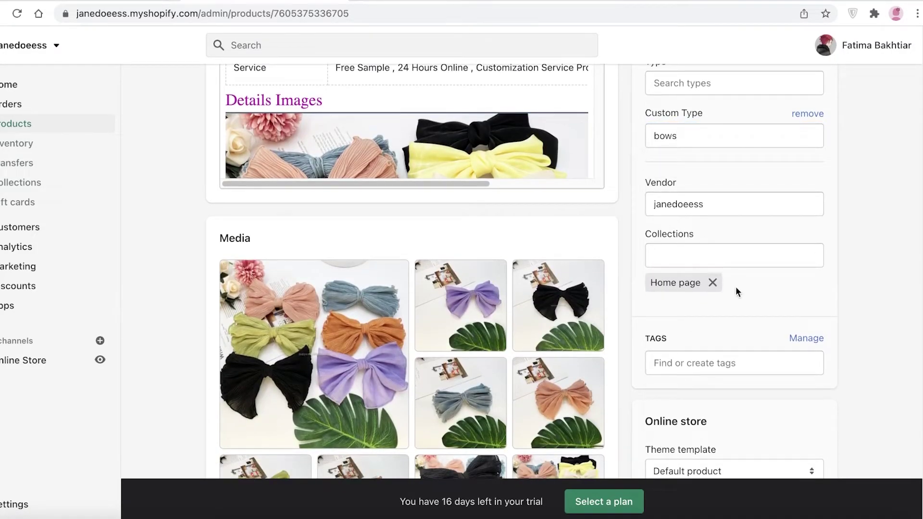
- Review the product's collections, searching for 'bows', then go back to the admin home page
click(682, 254)
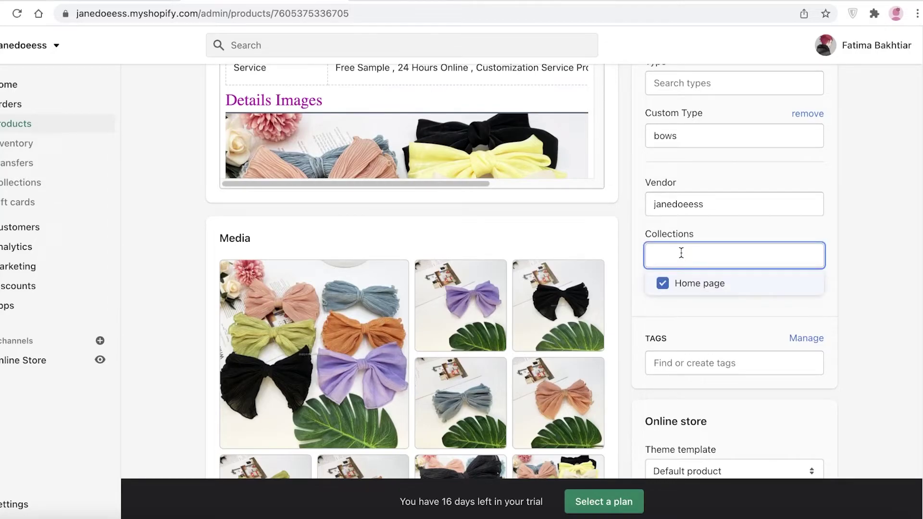
scroll(693, 288, down, 10)
scroll(693, 313, up, 8)
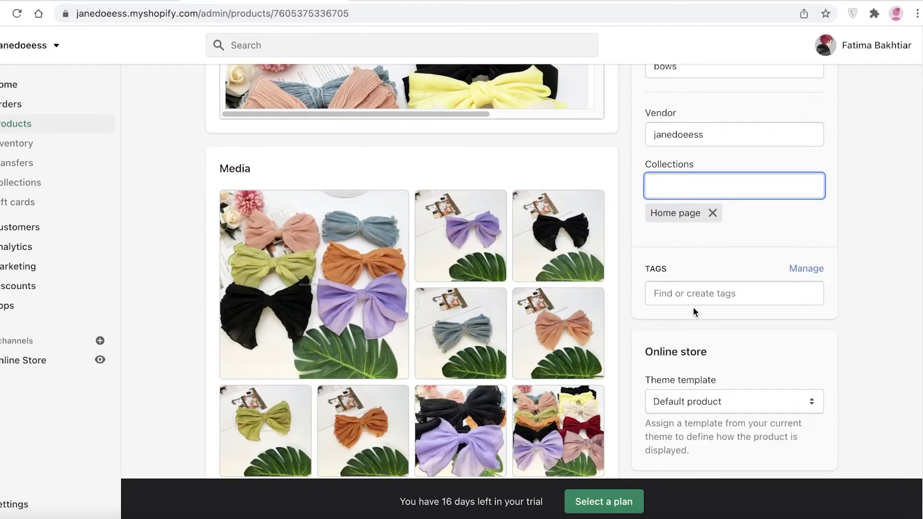
text(bows)
scroll(789, 291, down, 10)
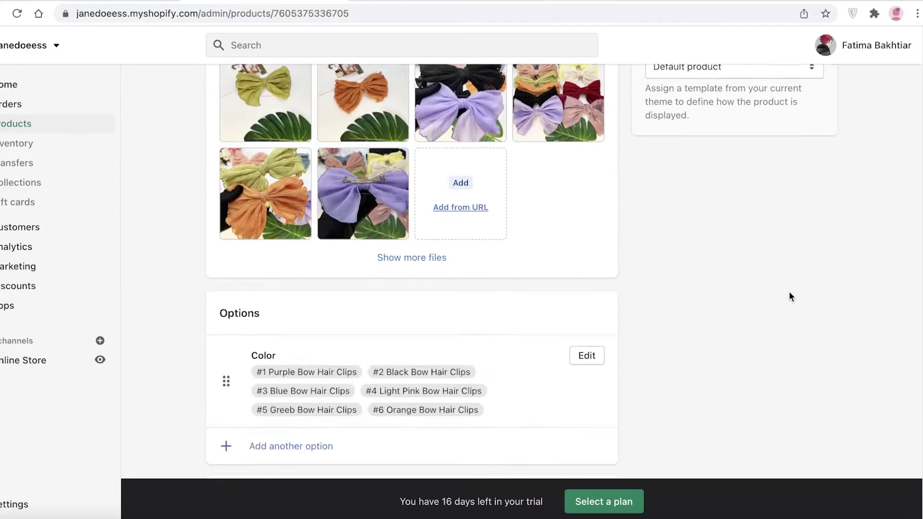
scroll(789, 293, down, 8)
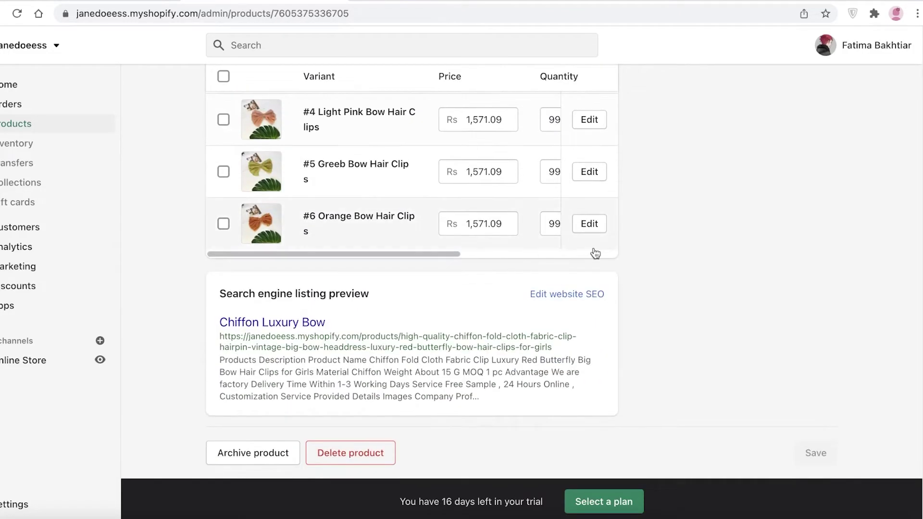
scroll(627, 261, up, 18)
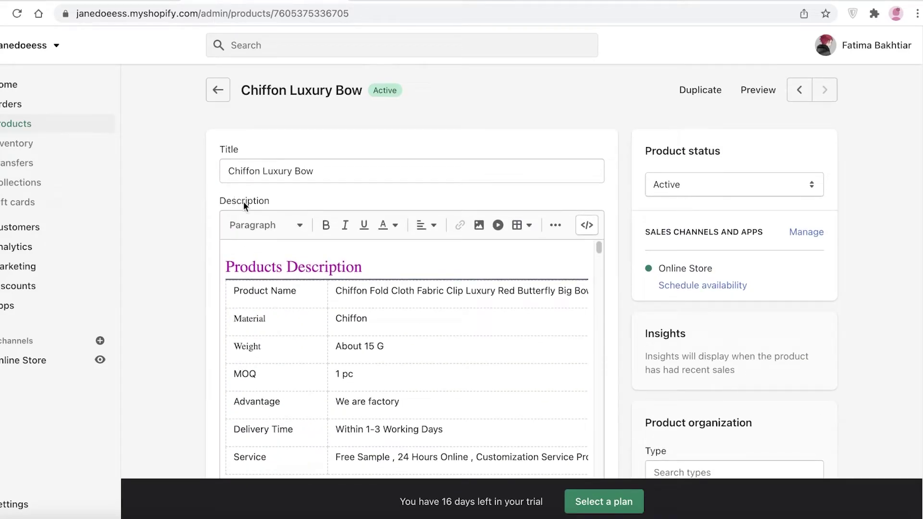
click(43, 85)
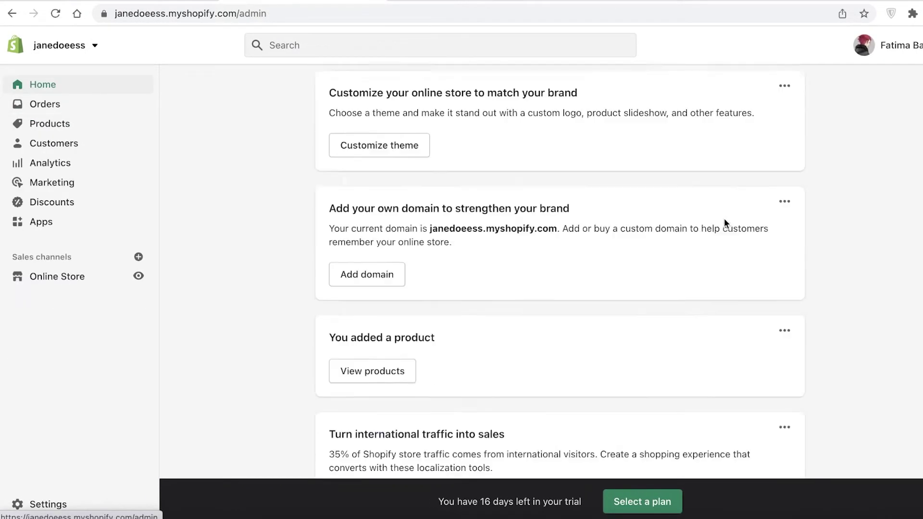
- Go from Home through Orders to the Products list showing Canva Planner and Chiffon Luxury Bow
scroll(730, 238, down, 20)
scroll(733, 227, up, 20)
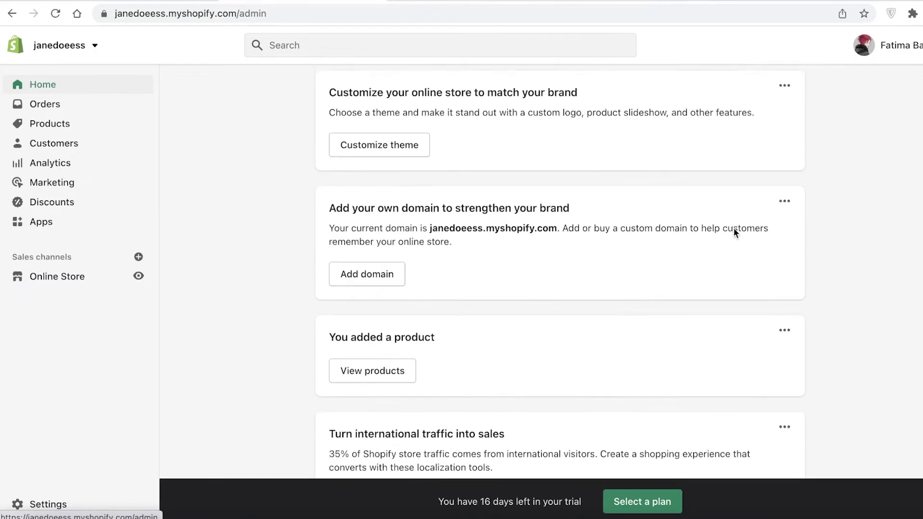
scroll(733, 227, up, 2)
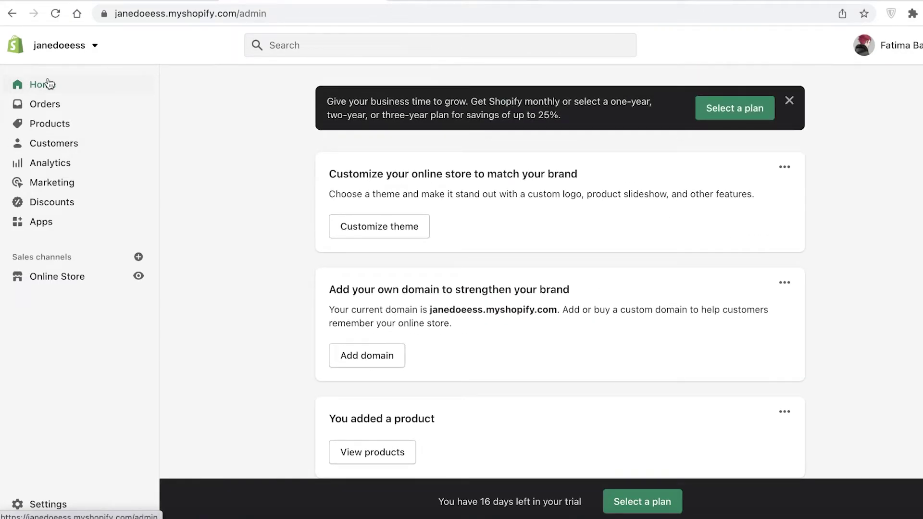
click(43, 104)
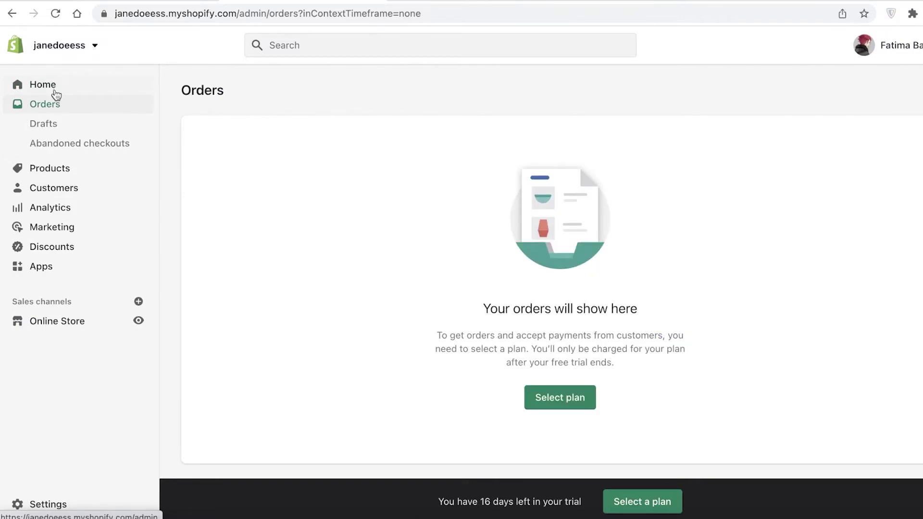
click(50, 167)
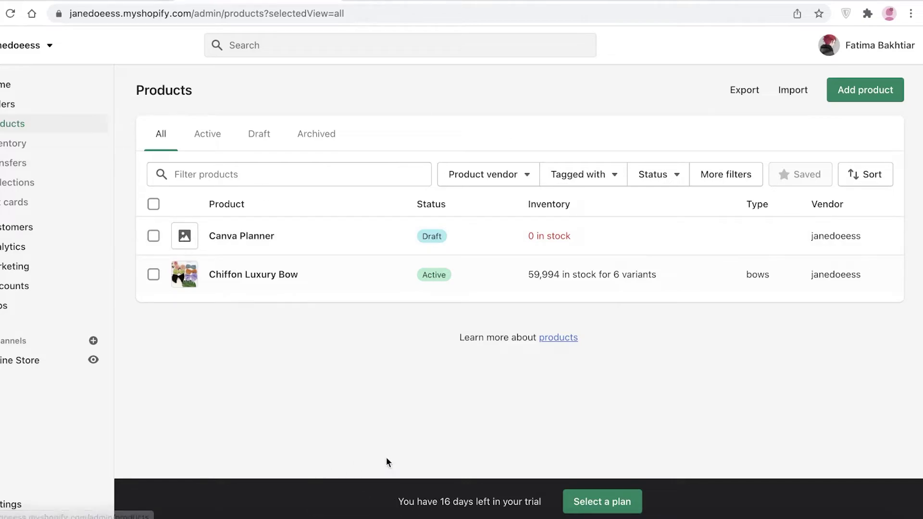
- Look over the Canva Planner product, then view the Basic, Shopify and Advanced plans
click(460, 238)
click(376, 385)
click(469, 231)
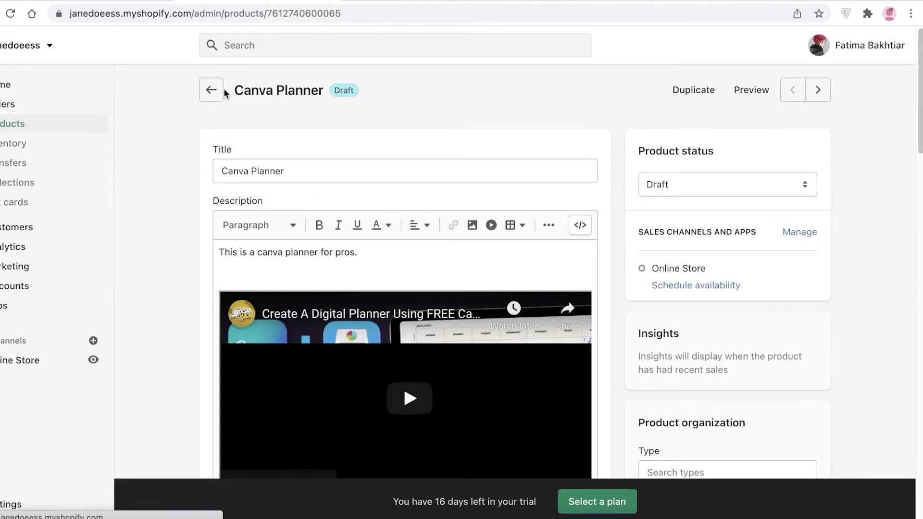
click(213, 90)
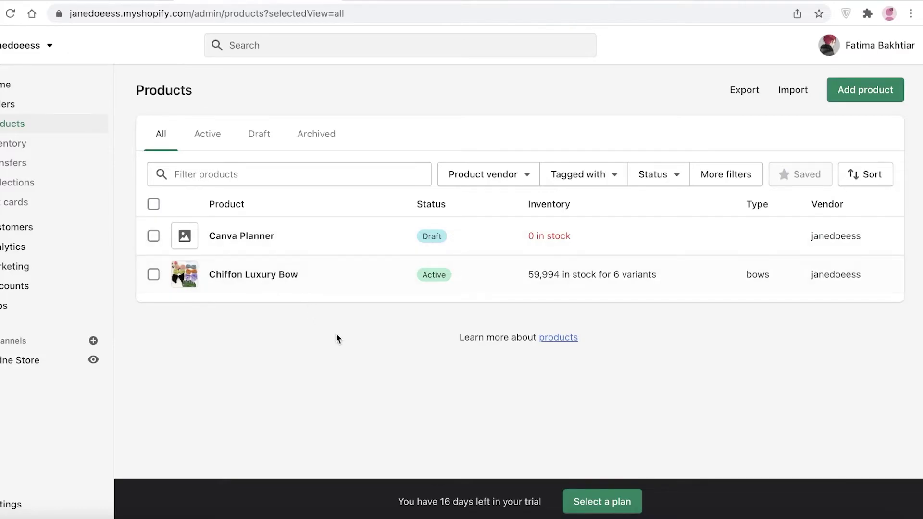
click(603, 501)
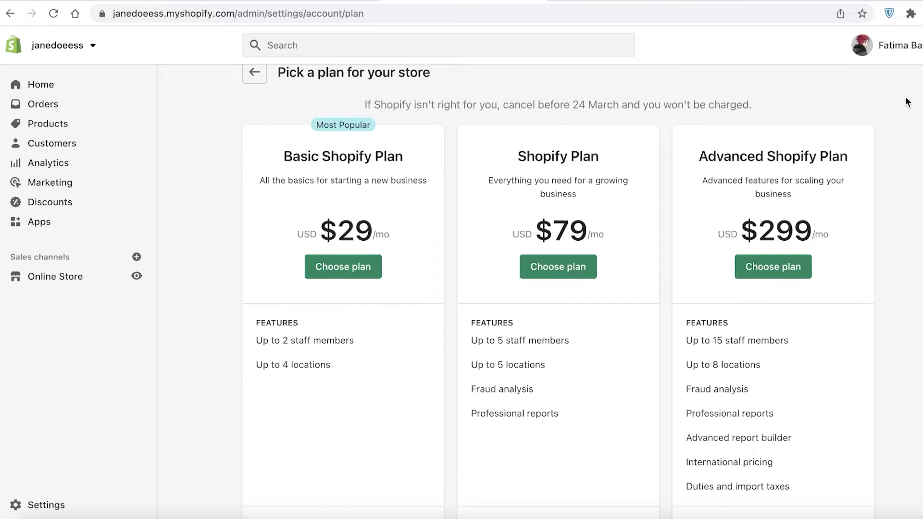
scroll(907, 104, down, 3)
drag(292, 402, 325, 400)
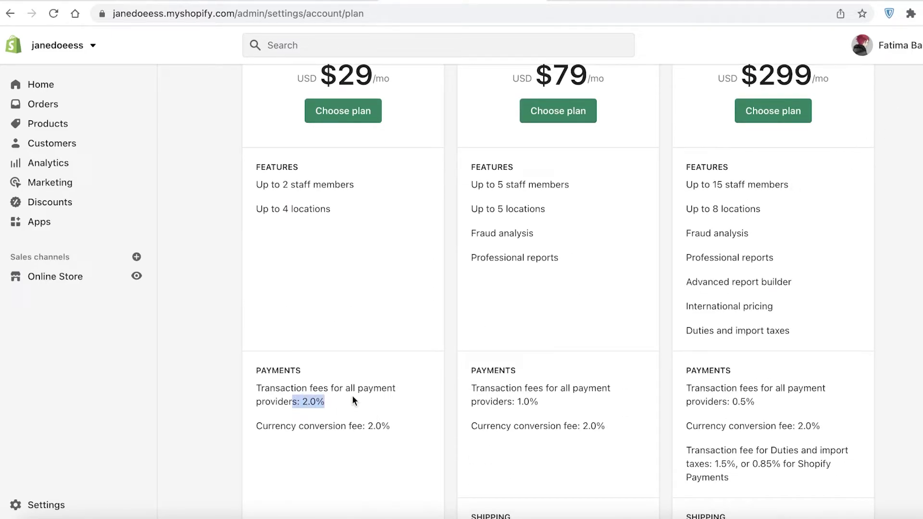
click(352, 397)
scroll(352, 399, down, 7)
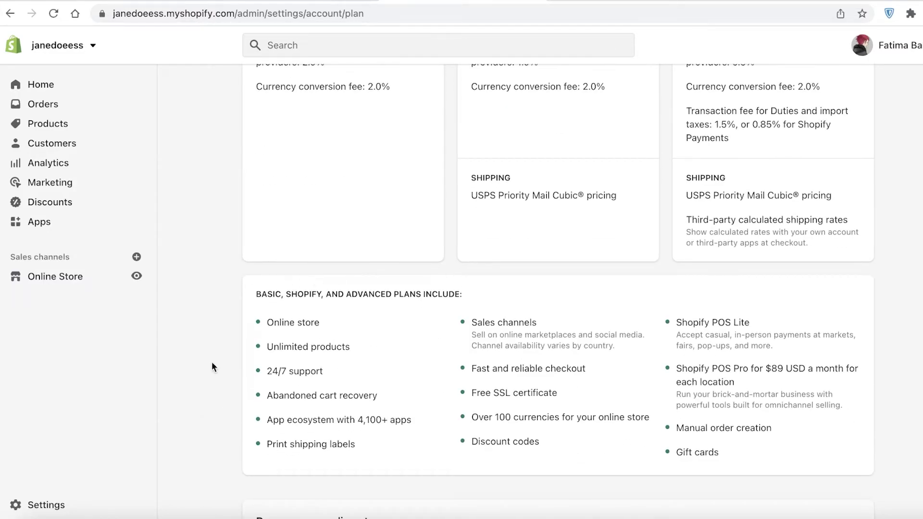
scroll(341, 255, down, 3)
scroll(390, 260, up, 8)
scroll(389, 260, down, 3)
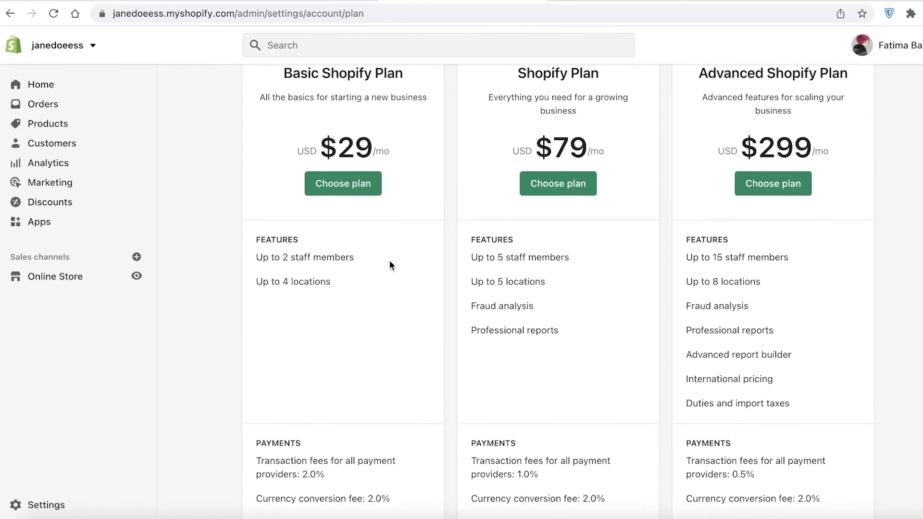
scroll(389, 260, up, 1)
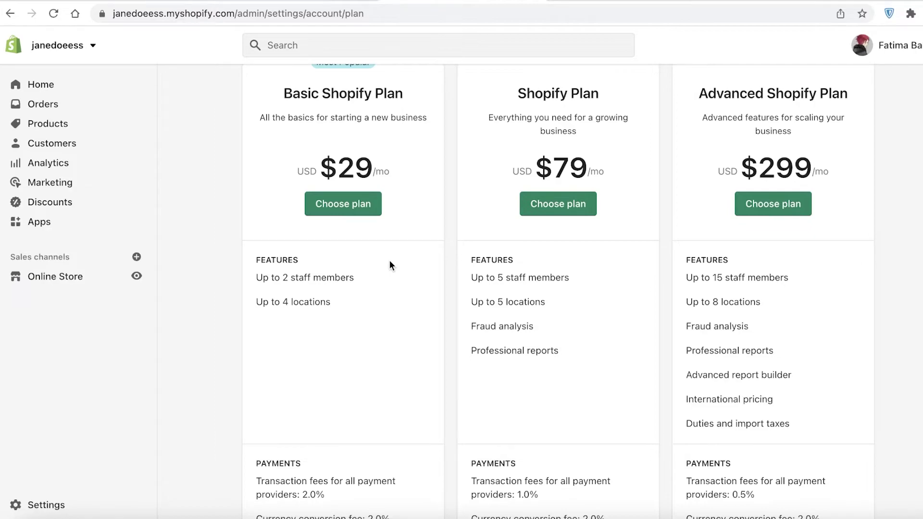
scroll(390, 260, down, 10)
scroll(546, 133, up, 4)
drag(518, 156, 580, 139)
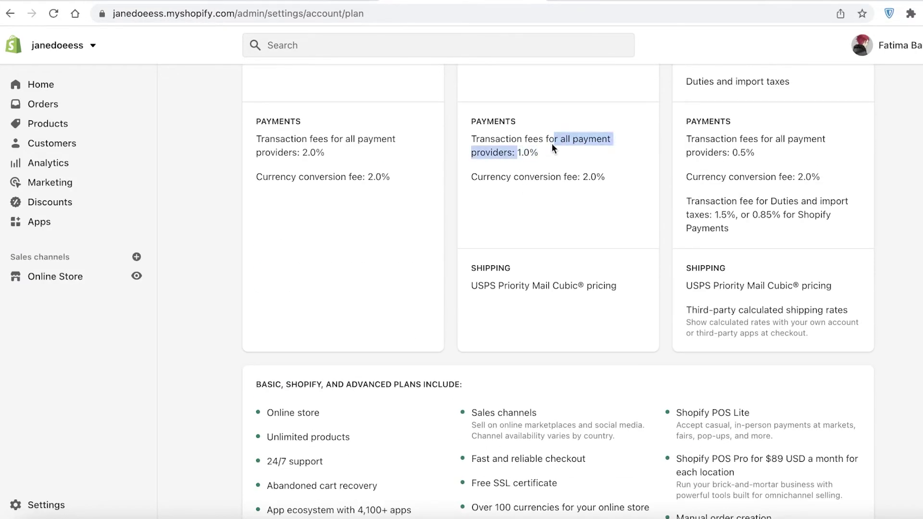
click(550, 148)
triple_click(488, 142)
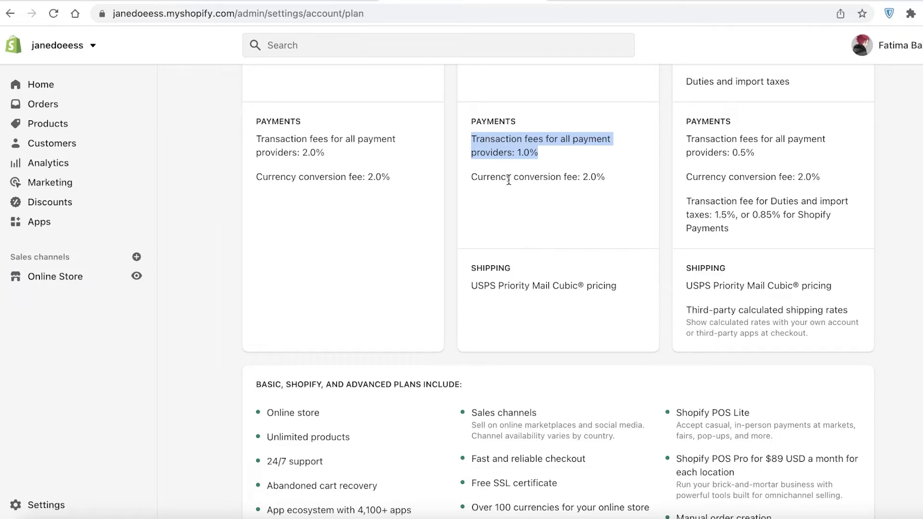
drag(509, 176, 688, 178)
click(702, 195)
scroll(703, 204, up, 4)
scroll(615, 237, up, 4)
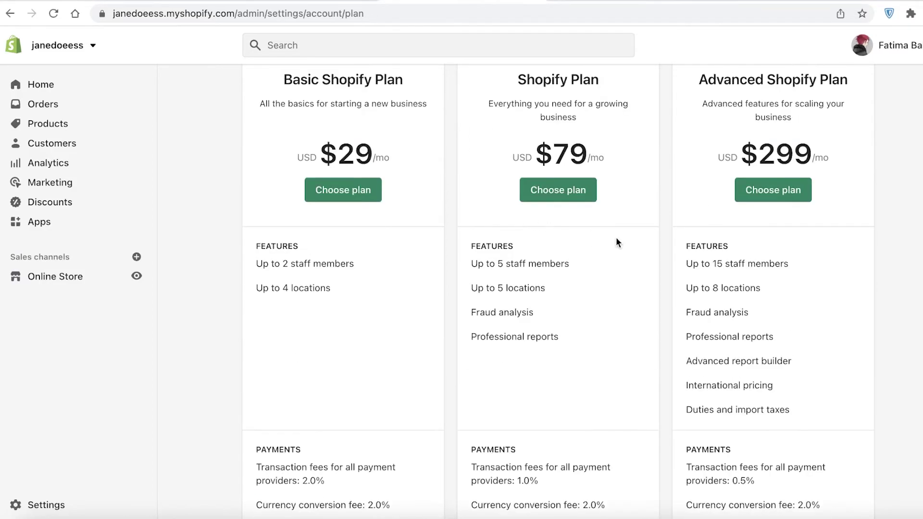
scroll(786, 195, down, 1)
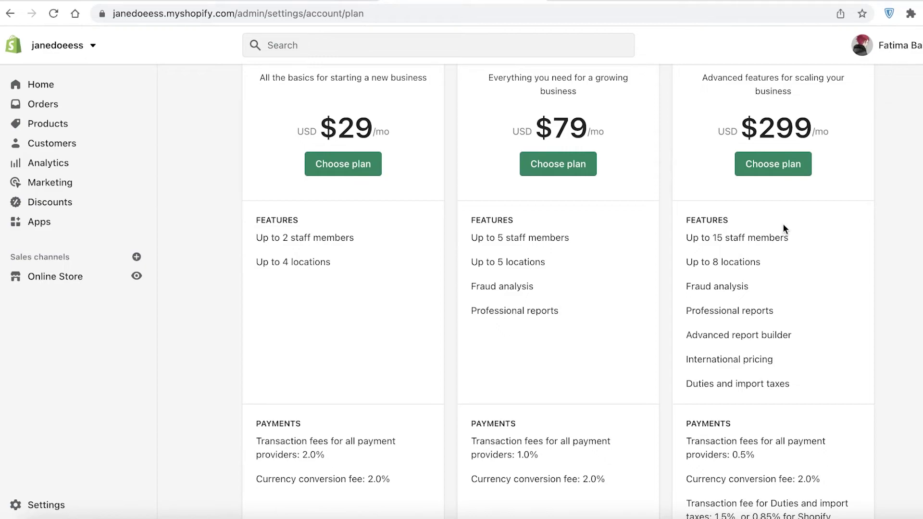
scroll(783, 224, up, 1)
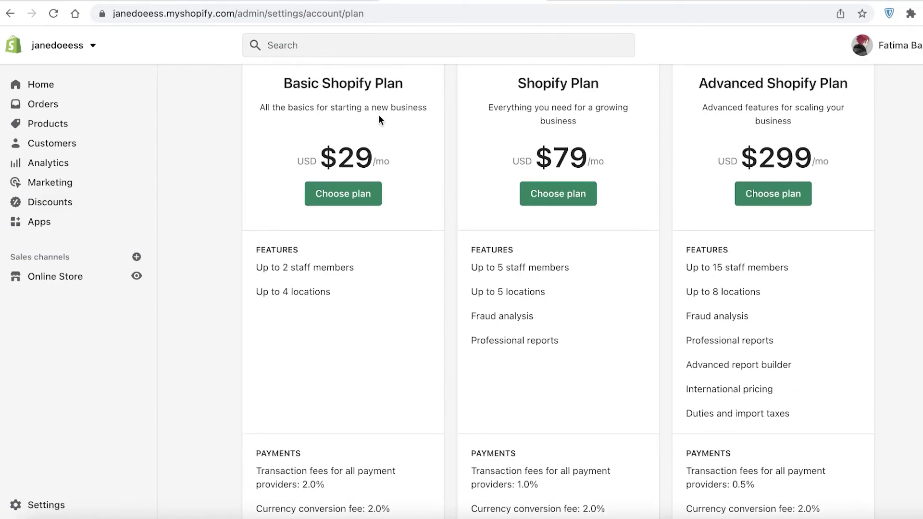